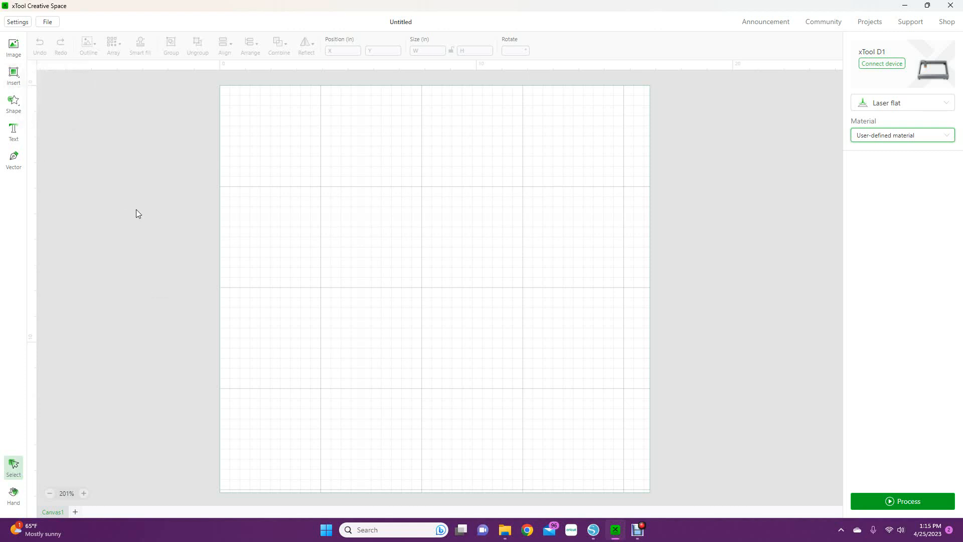
Insert a rectangle on the canvas and enlarge it proportionally to about 5.6 × 4.2 in
click(14, 106)
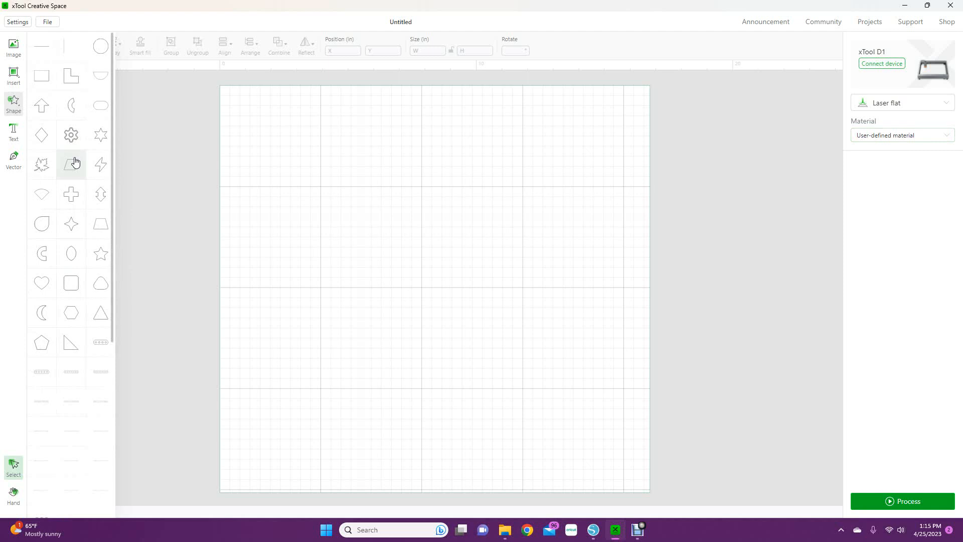
click(42, 75)
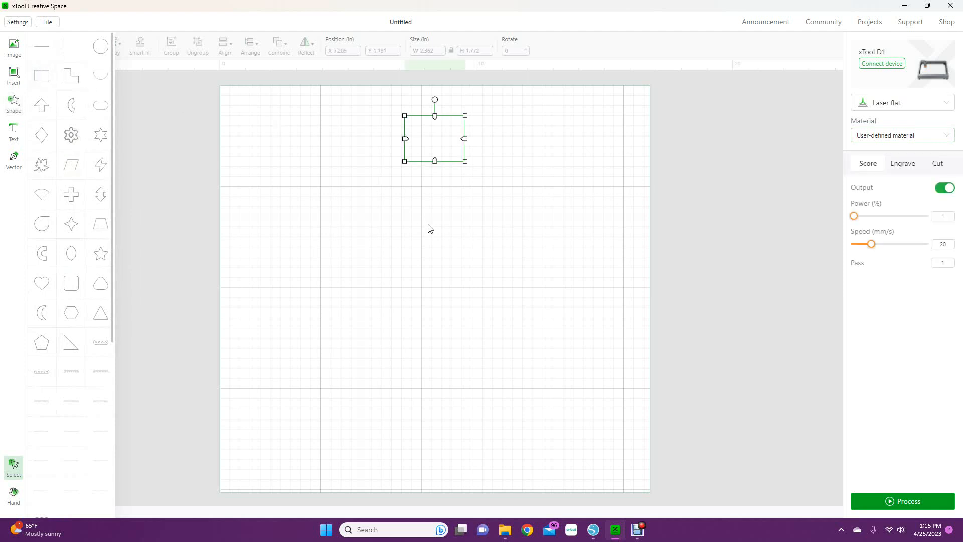
click(596, 280)
drag(443, 150, 499, 286)
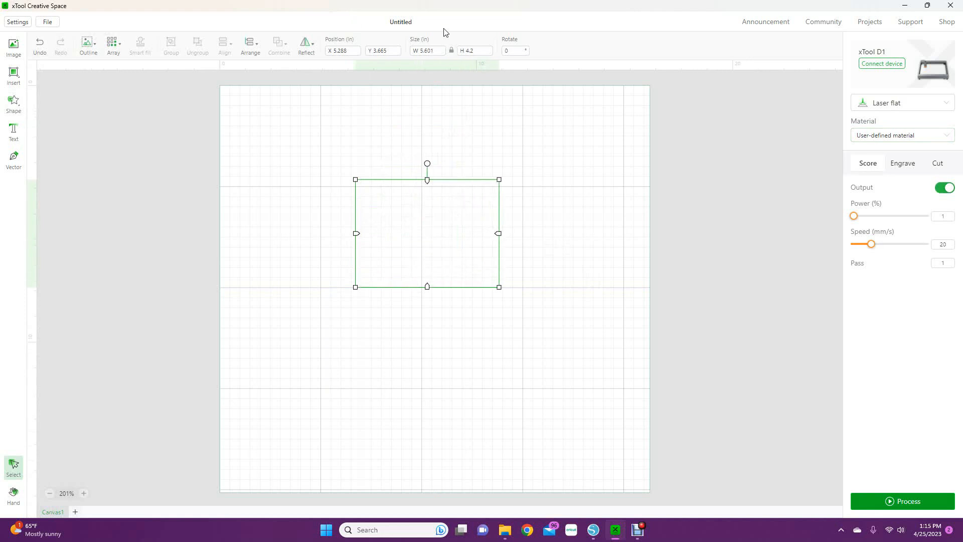
Unlock the rectangle's proportions and reshape it to about 6.83 × 2.06 in, positioned at about X 4.04, Y 3.92 in
click(451, 50)
drag(425, 287, 426, 232)
click(404, 215)
click(396, 203)
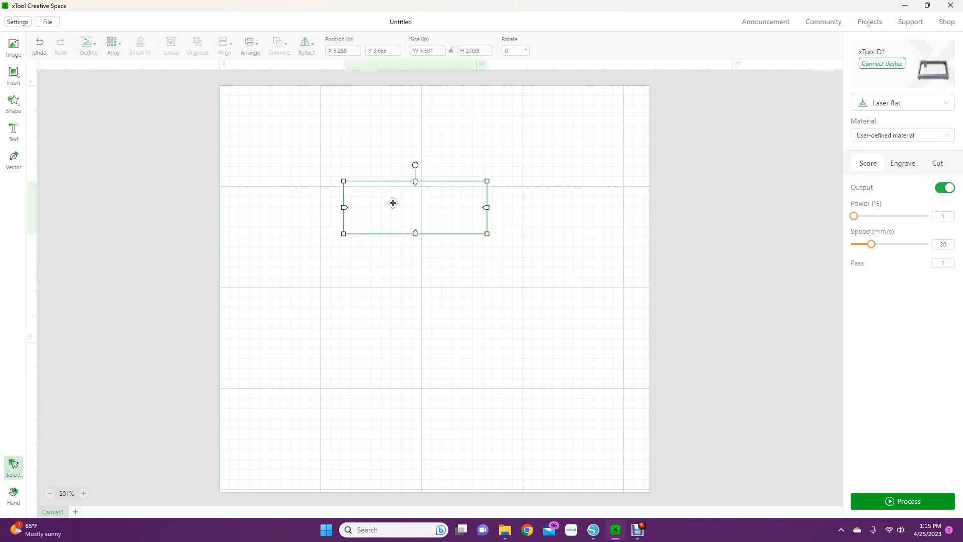
drag(396, 203, 377, 203)
drag(468, 207, 499, 206)
mouse_move(408, 207)
mouse_down()
mouse_move(417, 210)
mouse_move(408, 211)
mouse_up()
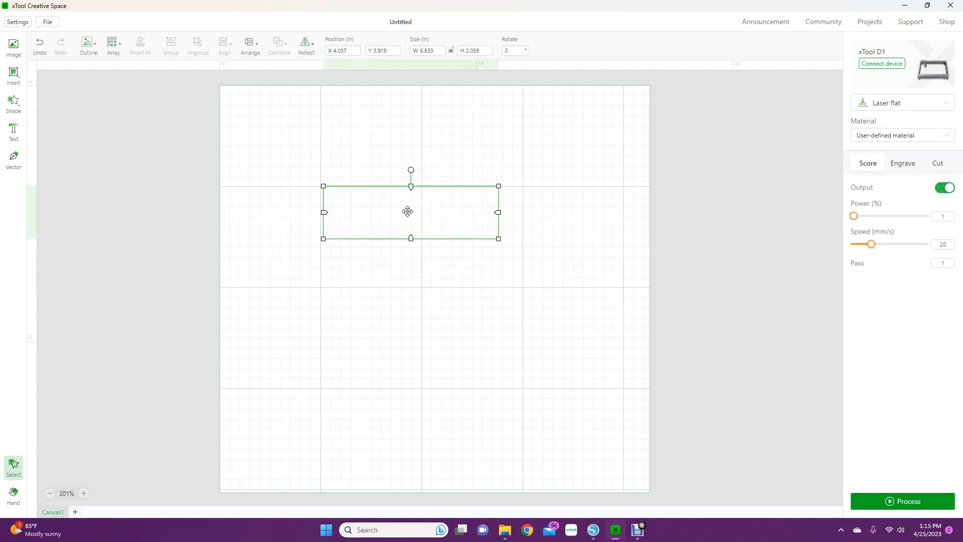
click(14, 103)
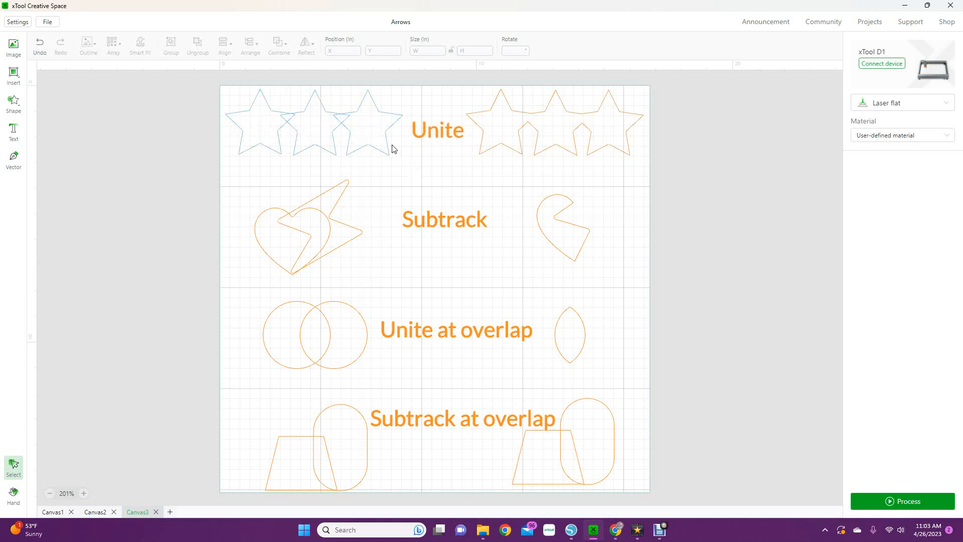
drag(402, 165, 225, 93)
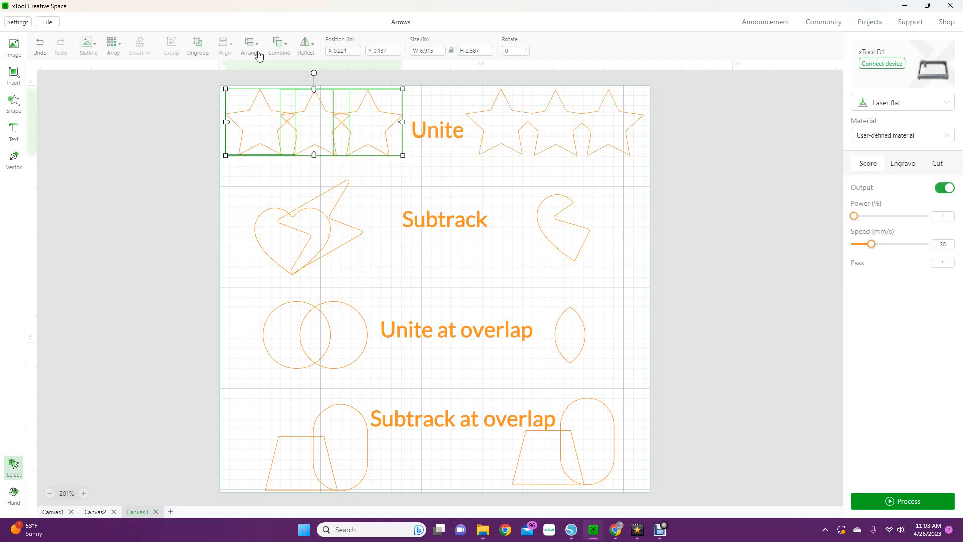
click(283, 47)
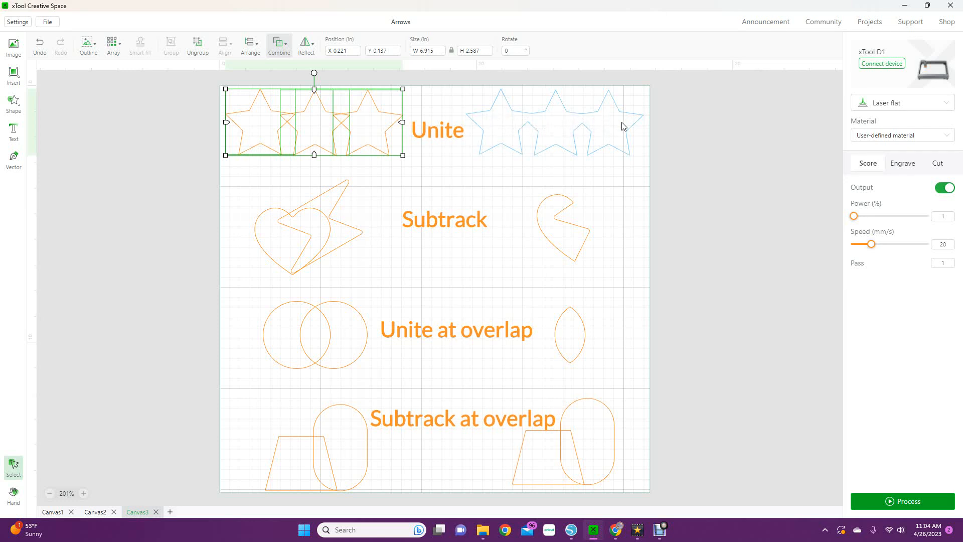
click(688, 244)
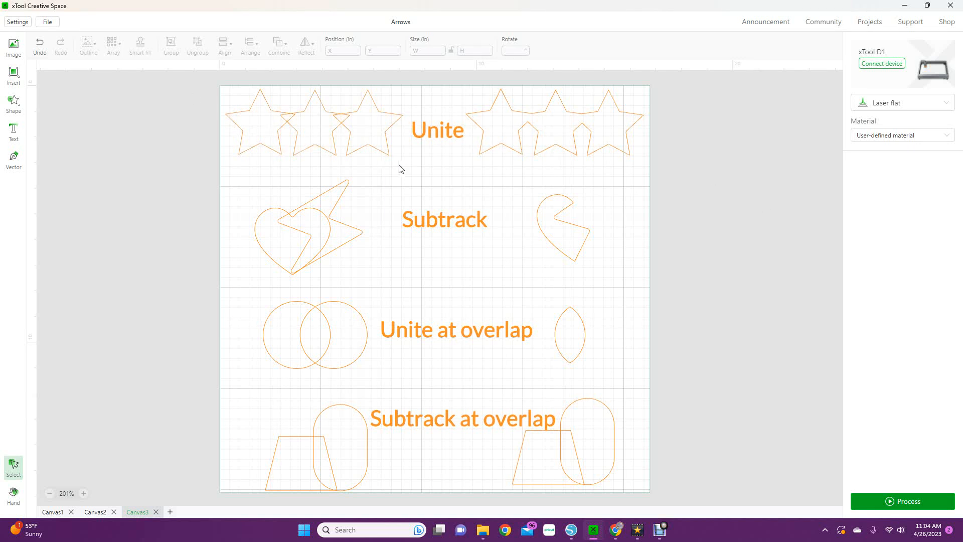
drag(415, 168, 211, 82)
click(747, 231)
drag(415, 168, 161, 62)
click(717, 176)
Unite the three overlapping stars into one outline and undo the union
drag(393, 166, 284, 56)
click(279, 44)
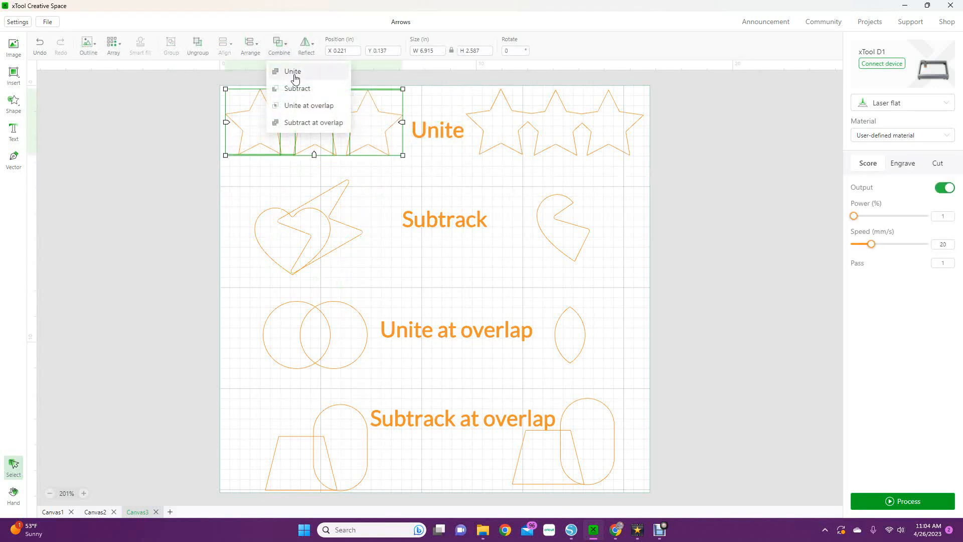
click(294, 71)
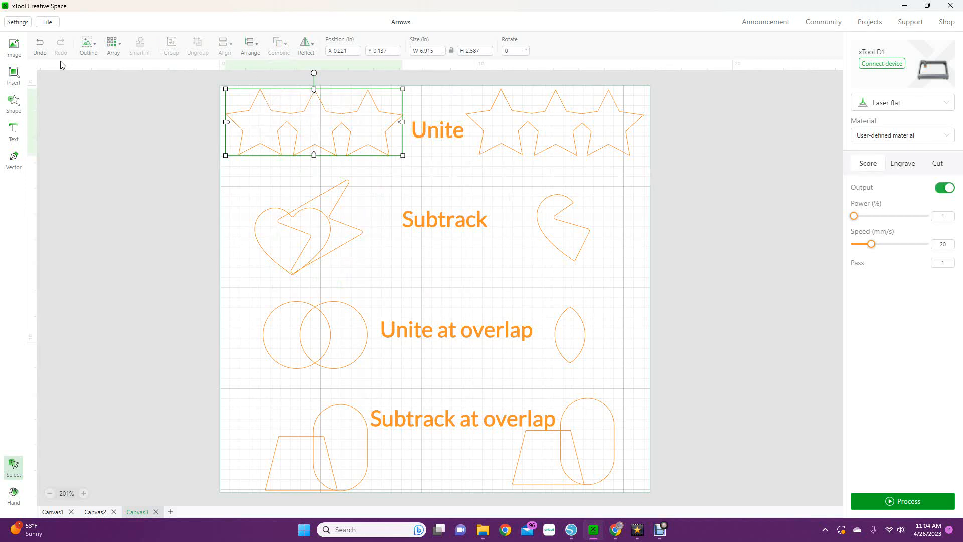
click(40, 45)
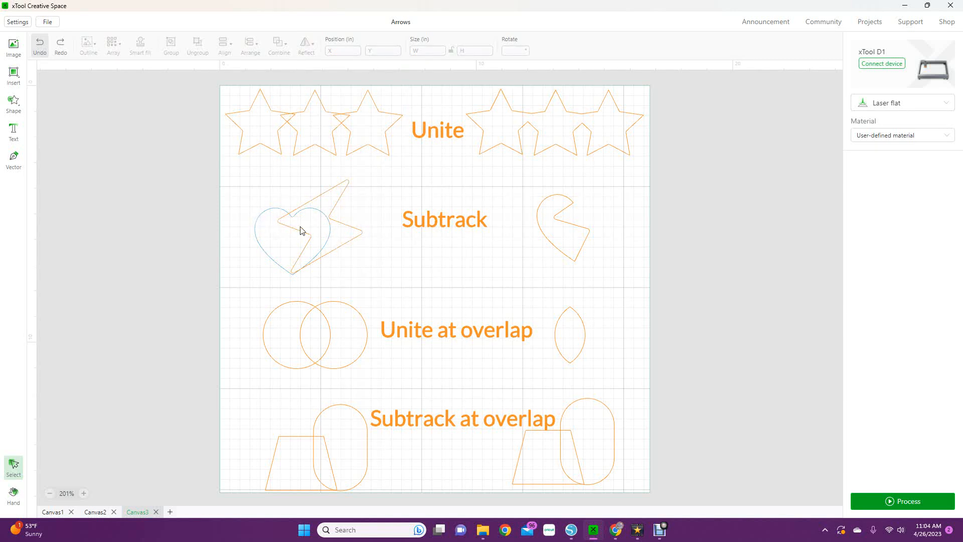
mouse_move(346, 263)
mouse_down()
mouse_move(316, 241)
mouse_move(338, 264)
mouse_up()
click(40, 47)
drag(250, 296, 366, 371)
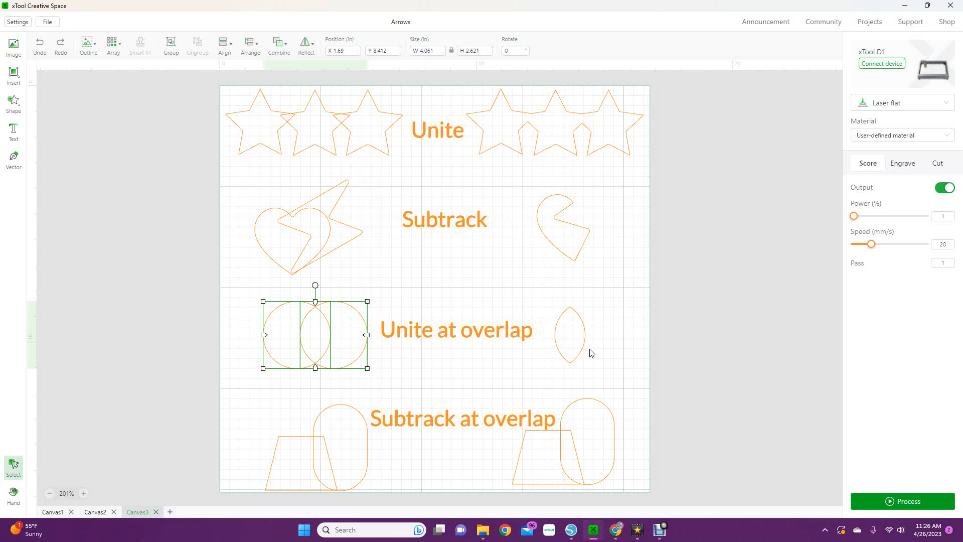
click(636, 359)
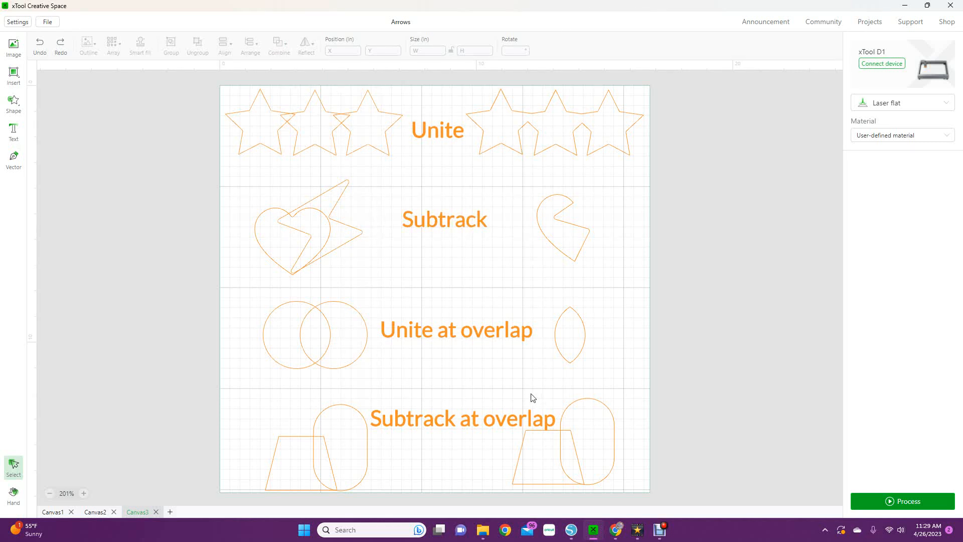
Move the "Subtrack at overlap" label up clear of the shapes, and apply Subtract at overlap to the trapezoid and rounded shape beneath the circles
drag(439, 426, 427, 400)
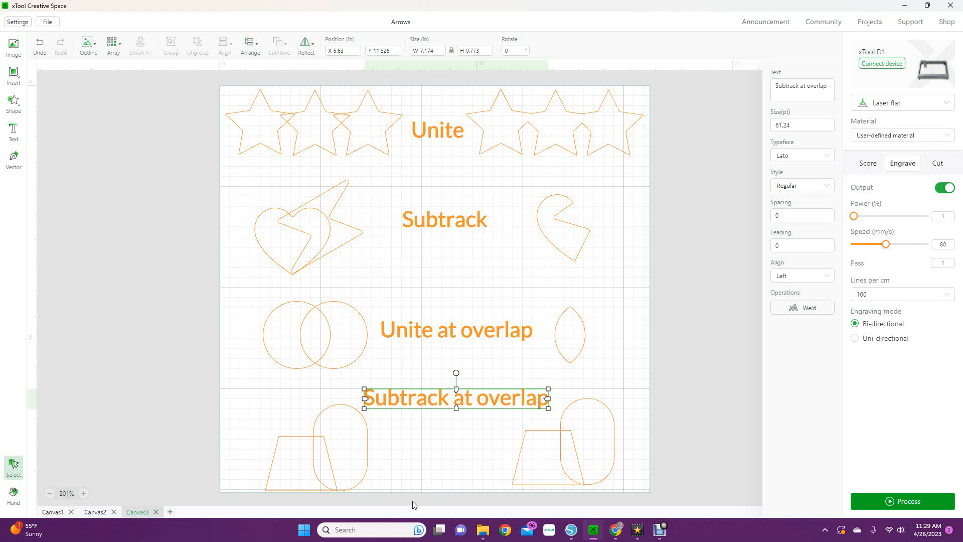
drag(377, 499, 270, 443)
click(278, 45)
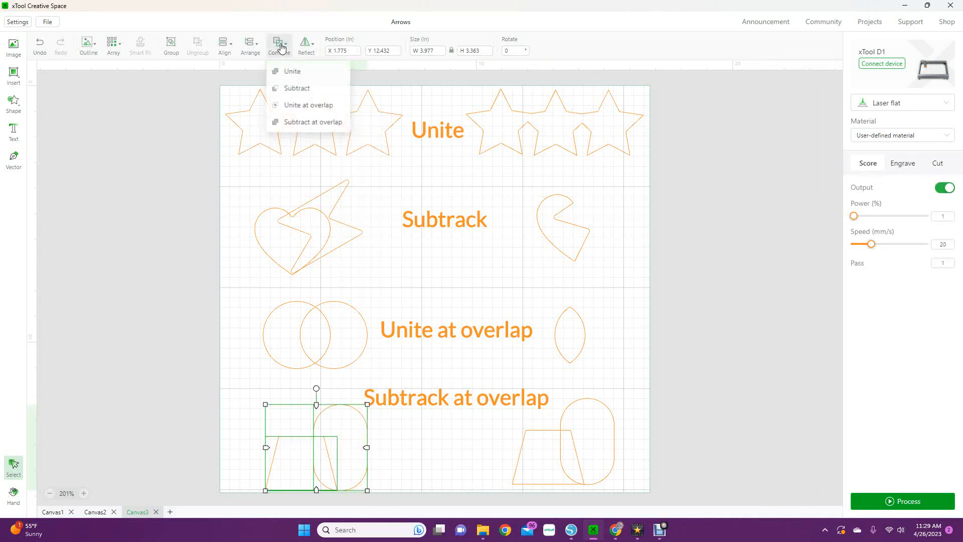
click(298, 124)
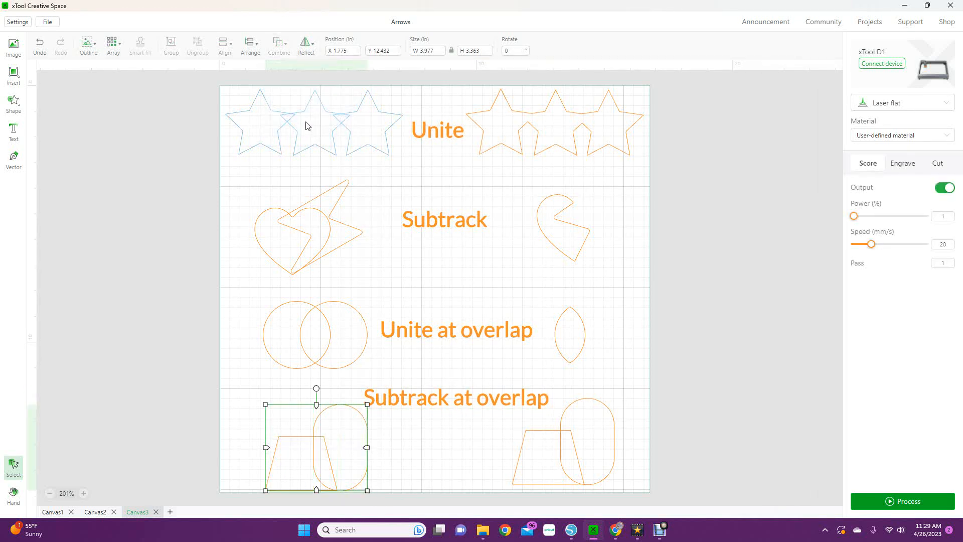
click(443, 464)
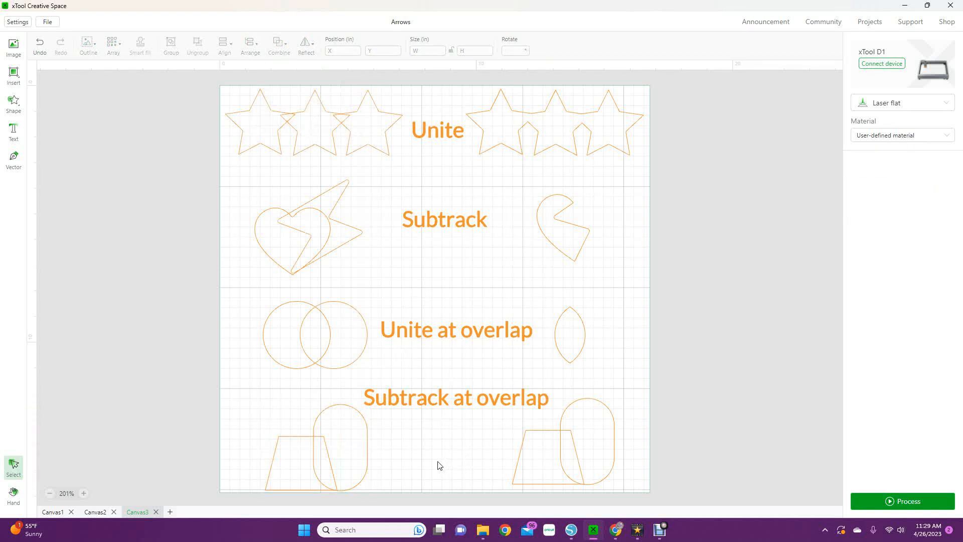
Delete the combined trapezoid and rounded shape below the overlapping circles, and place a new circle in its spot
click(299, 468)
key(Delete)
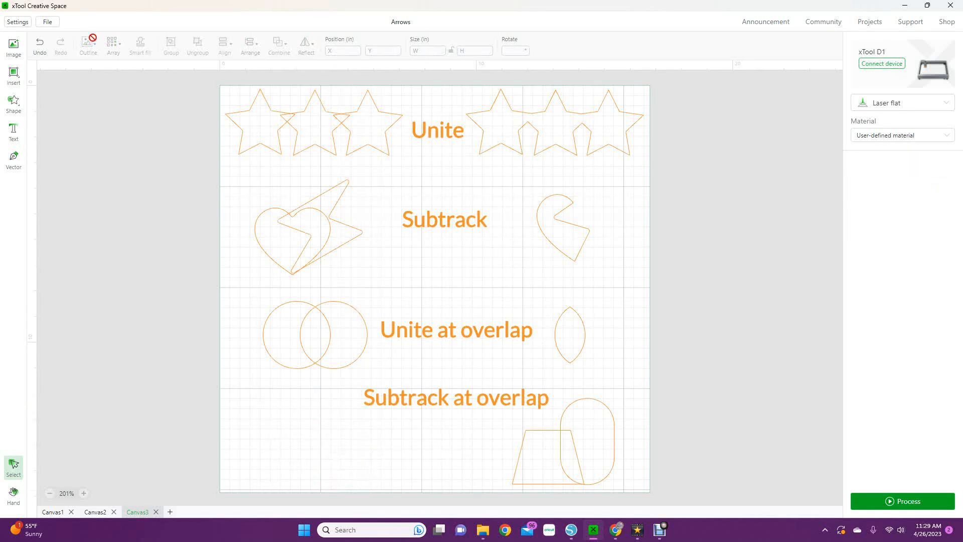
click(14, 103)
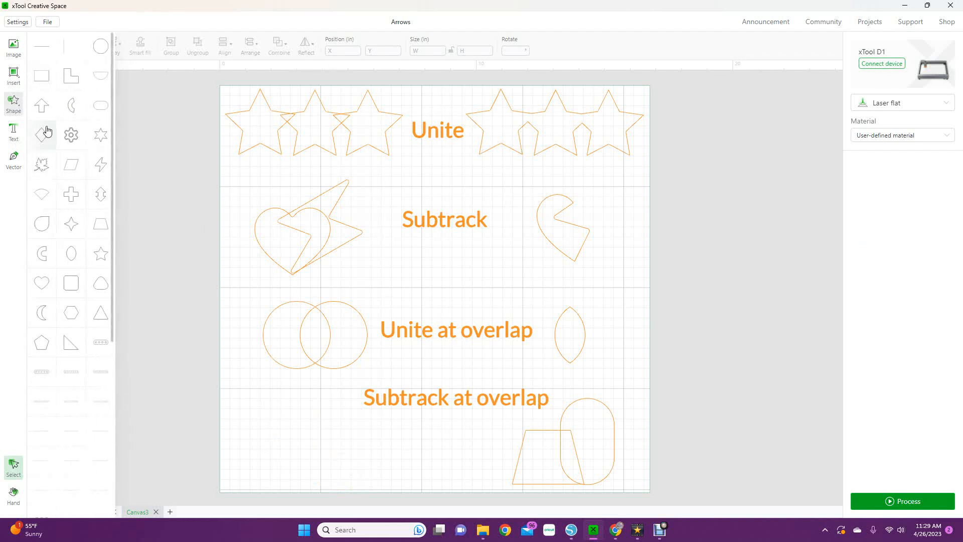
click(100, 47)
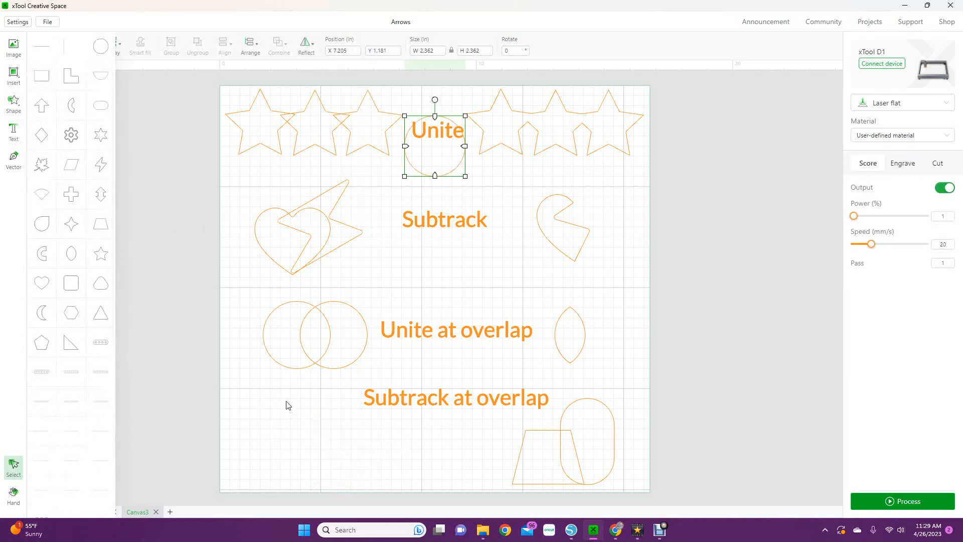
click(13, 102)
drag(435, 158, 296, 446)
Align the small and large circles concentrically using horizontal and vertical center alignment
drag(251, 391, 344, 481)
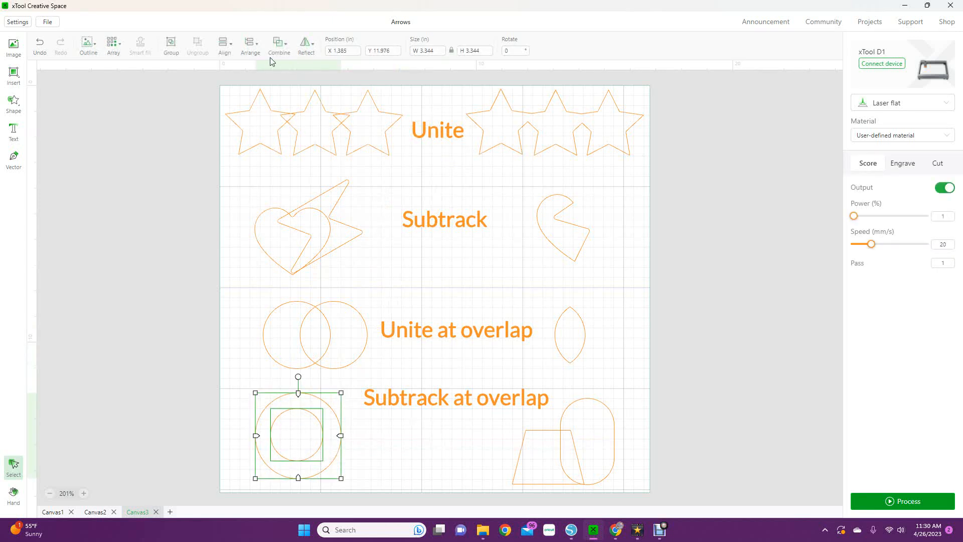
mouse_move(244, 58)
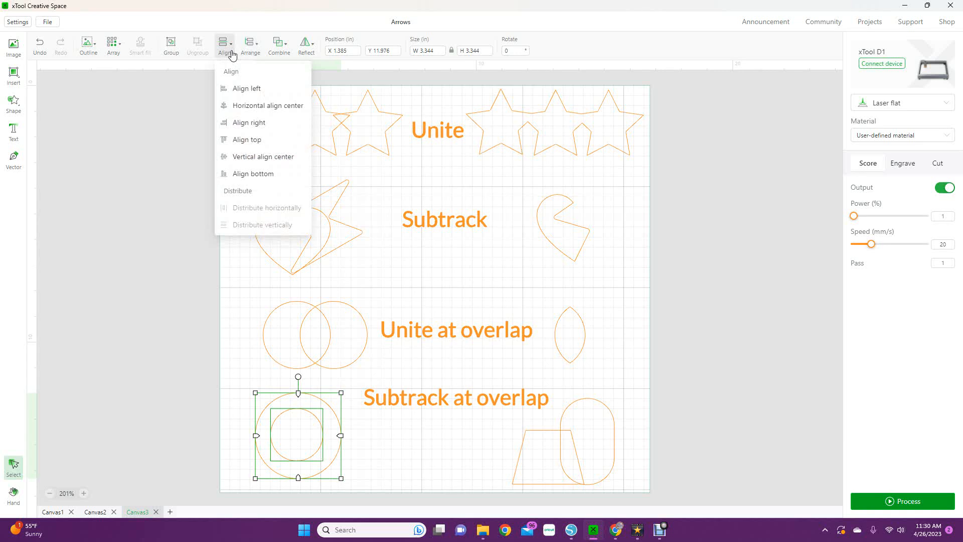
click(243, 106)
mouse_move(232, 54)
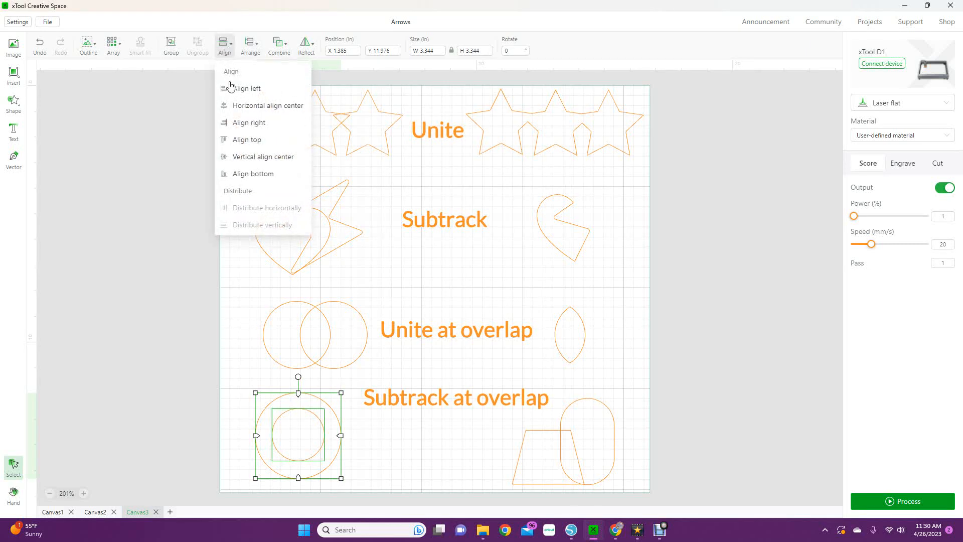
click(245, 106)
click(258, 161)
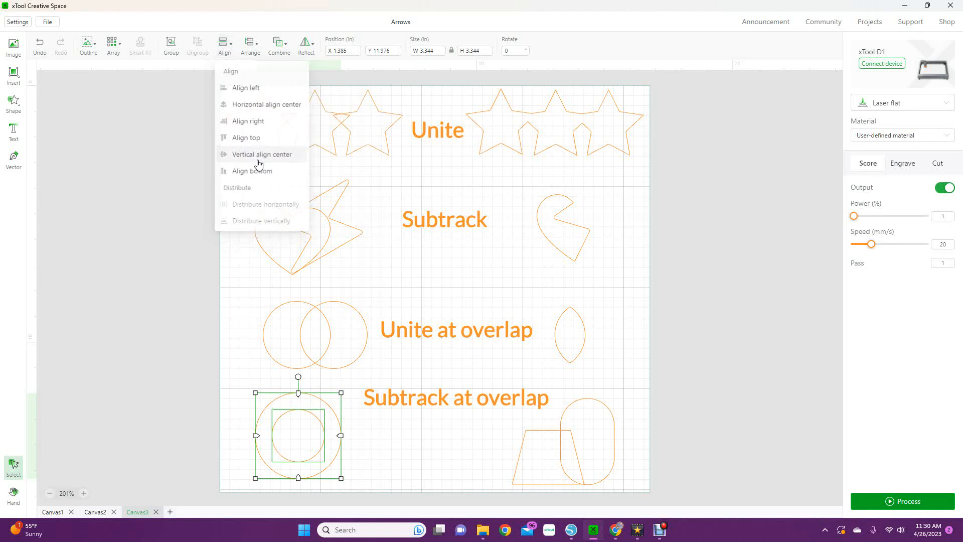
click(408, 474)
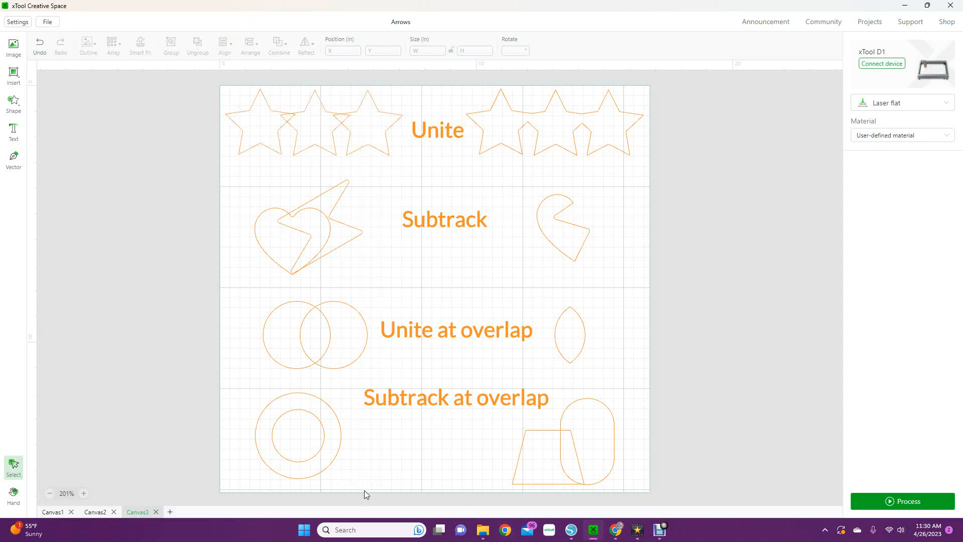
Apply Subtract at overlap to the two concentric circles, inspect the combined shape, and undo the operation
drag(355, 490, 268, 425)
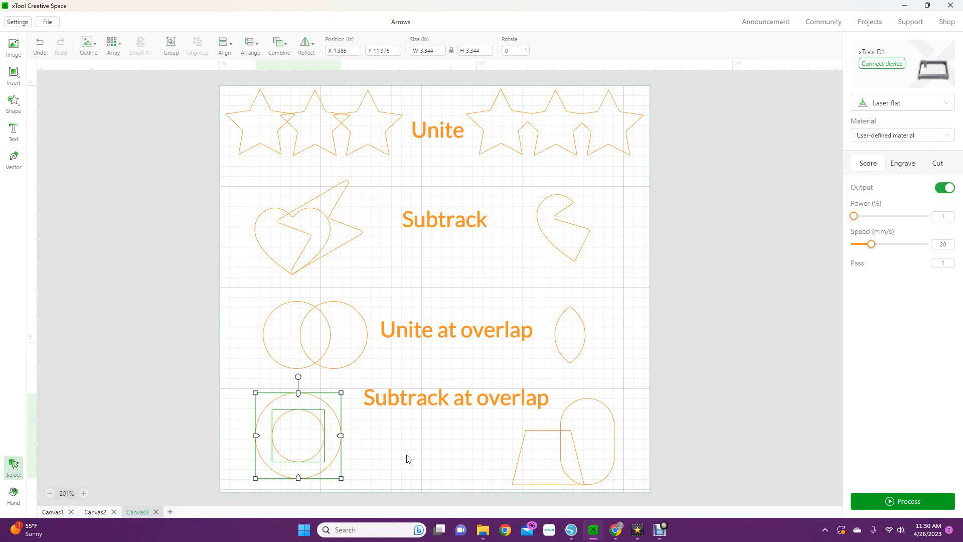
click(279, 44)
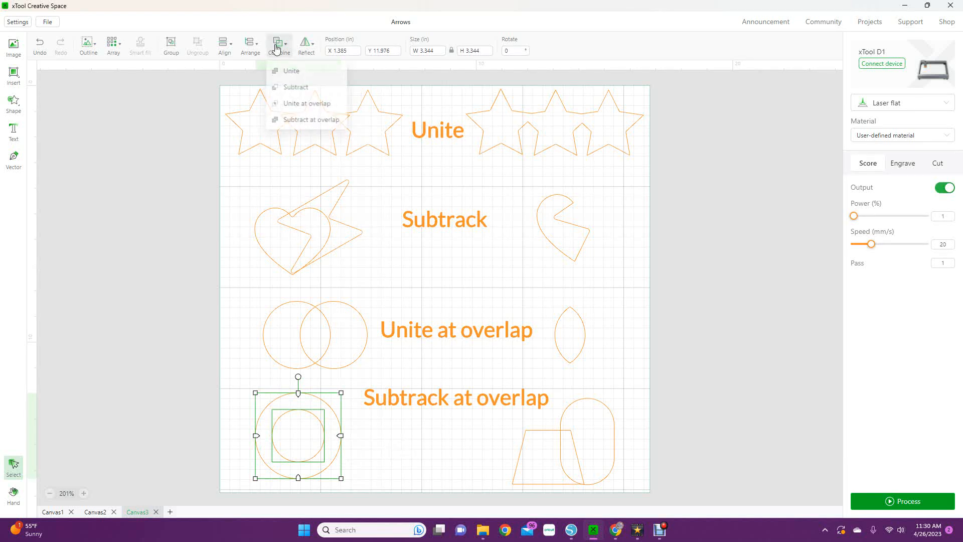
click(291, 123)
click(401, 453)
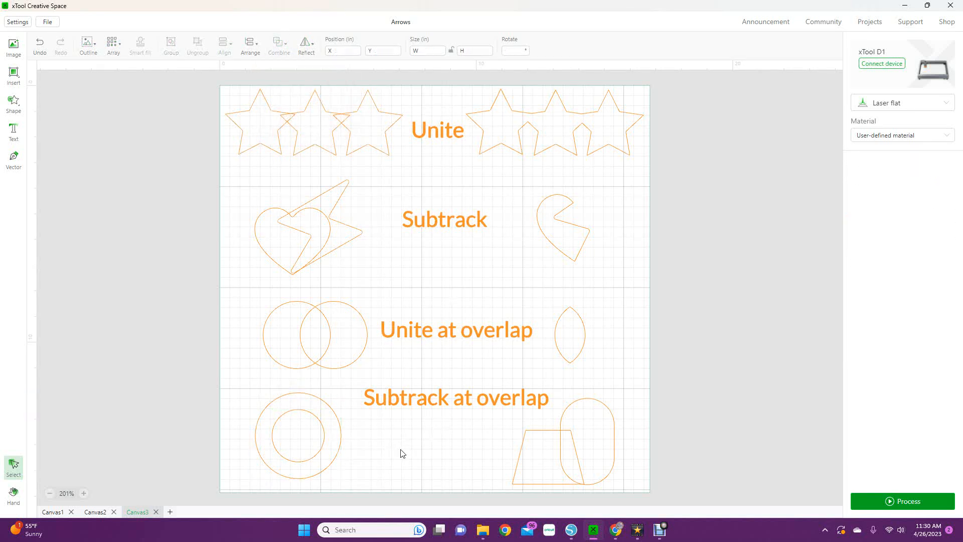
drag(349, 479, 289, 435)
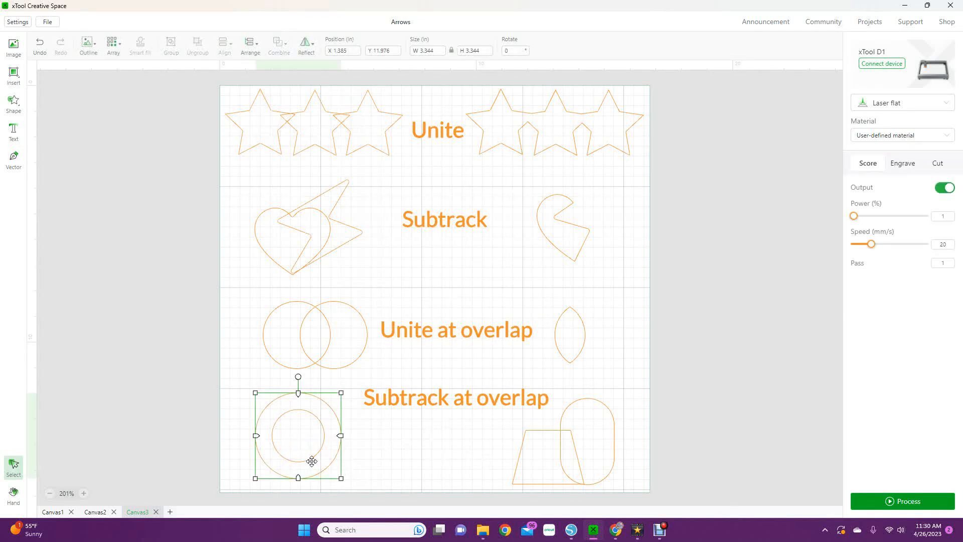
click(42, 52)
drag(320, 454, 305, 451)
click(40, 45)
Group the two concentric circles
drag(345, 482, 254, 413)
click(171, 45)
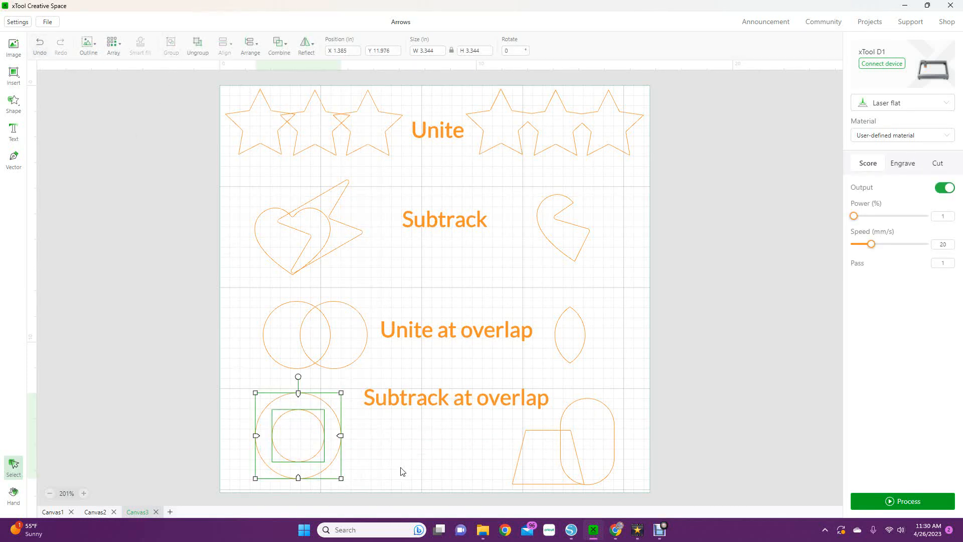
click(404, 461)
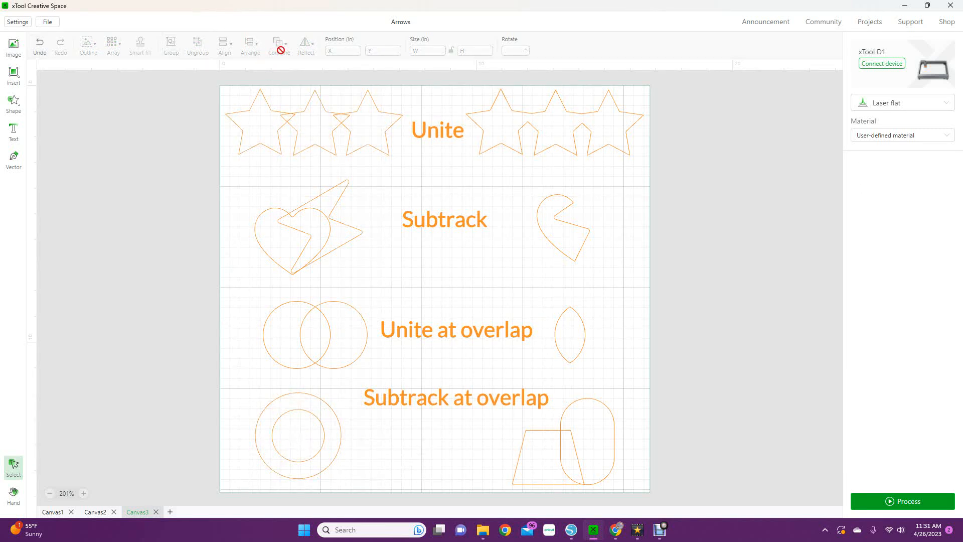
drag(356, 483, 252, 373)
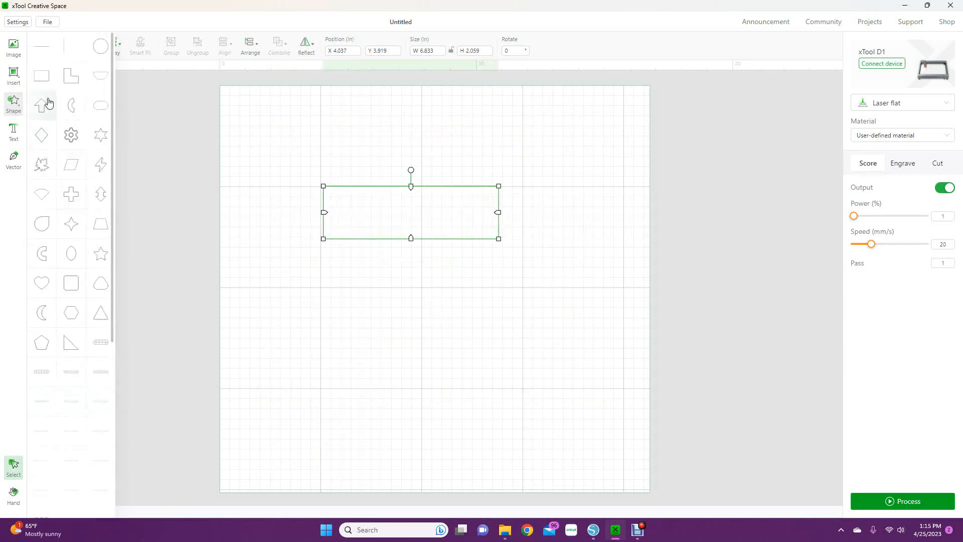
Insert a right triangle in the untitled project, and enlarge and rotate it into an arrowhead against the rectangle's right end
click(47, 103)
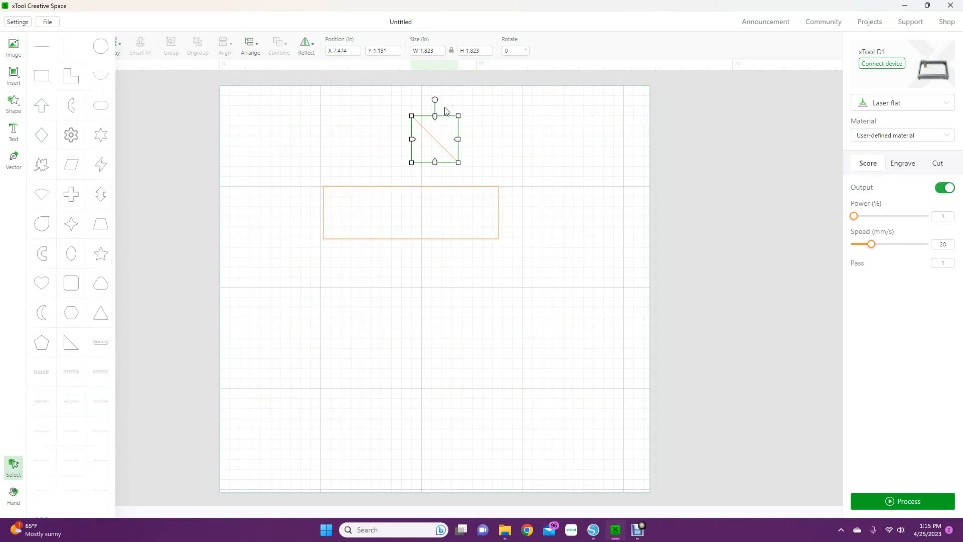
click(541, 182)
drag(506, 161, 499, 278)
click(515, 228)
drag(565, 278, 569, 283)
drag(532, 237, 531, 235)
click(531, 344)
Insert a parallelogram and rotate it a quarter turn beside the rectangle's left end
click(13, 104)
click(71, 342)
drag(436, 140, 280, 220)
drag(279, 181, 320, 220)
drag(279, 220, 295, 204)
Resize the parallelogram with unlocked proportions and fit it against the upper part of the rectangle's left end as a tail piece
mouse_move(322, 239)
mouse_down()
mouse_move(303, 210)
mouse_move(321, 225)
mouse_up()
click(451, 51)
drag(298, 224, 299, 211)
drag(307, 193, 247, 177)
click(376, 358)
click(288, 213)
drag(286, 215, 288, 218)
Paste a reflected copy of the tail piece and place it against the lower part of the rectangle's left end
key(ctrl+c)
right_click(376, 319)
click(399, 352)
click(306, 46)
click(329, 73)
drag(335, 335, 281, 234)
Set the arrow shaft rectangle's height to 2 in
click(274, 221)
click(280, 210)
click(482, 50)
click(411, 218)
click(474, 51)
text(2)
Set the height of the upper and lower tail pieces to 1 in each
click(280, 196)
text(1)
drag(481, 50, 442, 55)
click(280, 235)
text(1)
click(351, 151)
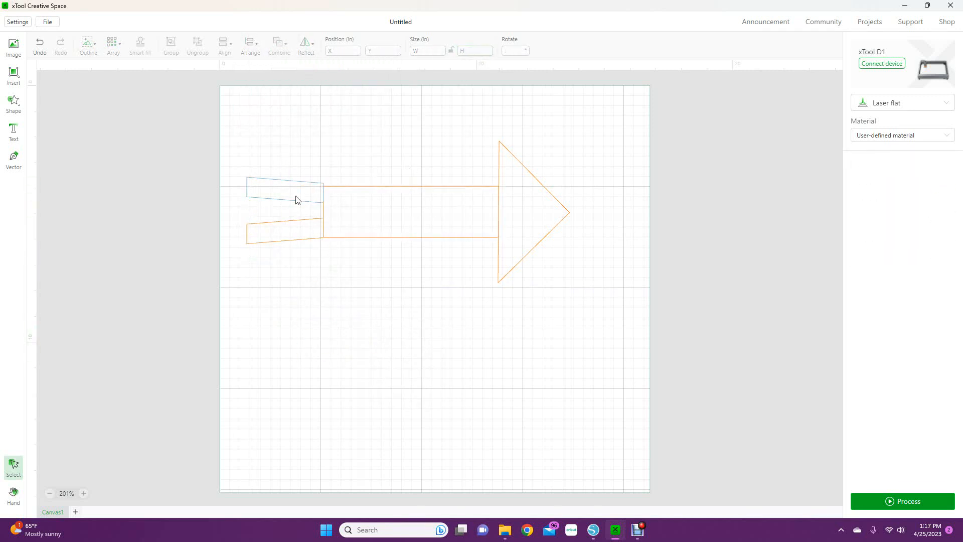
click(471, 338)
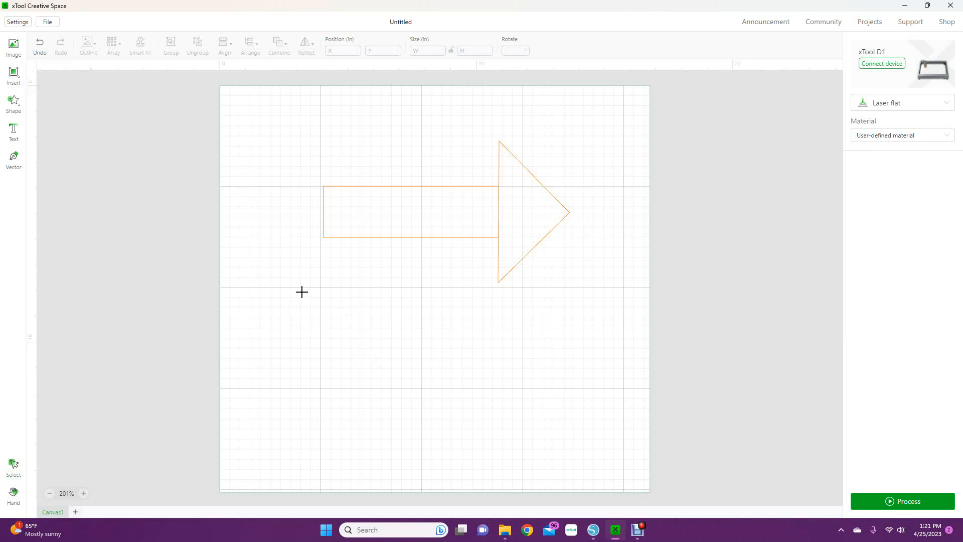
drag(300, 282, 473, 338)
Paste a copy of the plain shaft rectangle and place it in the empty area below the notched shaft
right_click(408, 164)
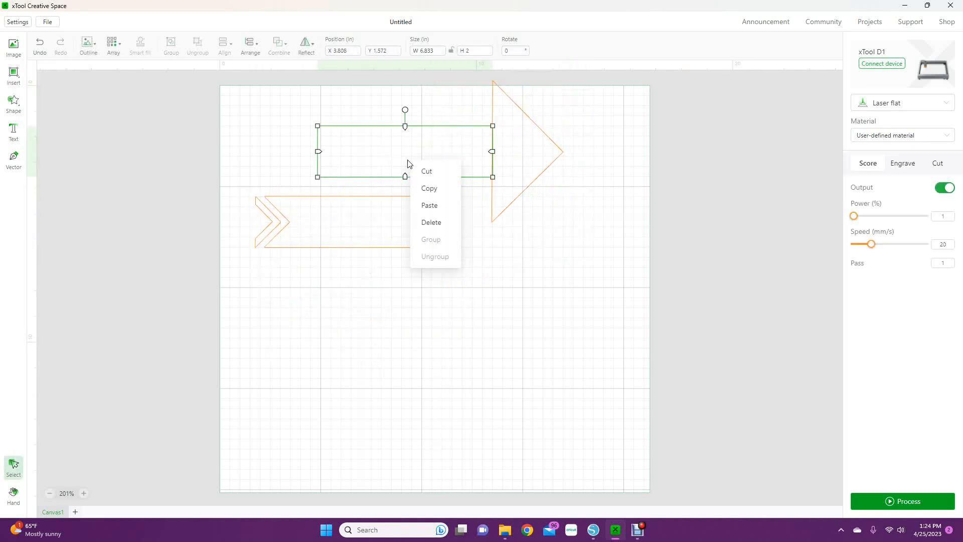
click(412, 187)
key(ctrl+v)
drag(406, 151, 405, 335)
Insert a triangle, rotate it by 90 degrees and fit it over the left end of the lowest rectangle
click(14, 103)
click(100, 312)
drag(435, 143, 291, 350)
drag(514, 50, 468, 55)
text(90)
click(381, 271)
drag(289, 348, 340, 333)
drag(300, 291, 351, 316)
Subtract the triangle from the lowest rectangle's left end and remove the leftover strip beside the notch
click(278, 46)
click(308, 346)
click(14, 104)
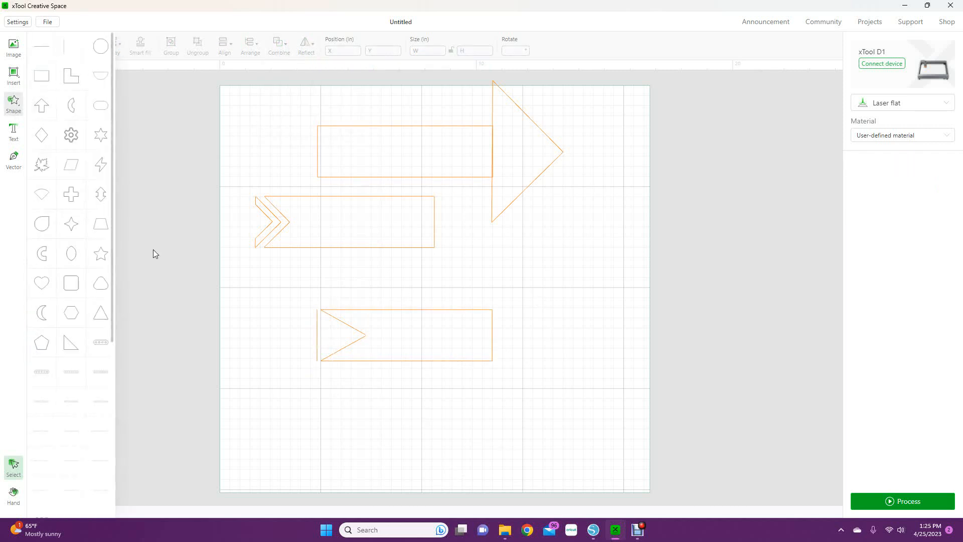
click(152, 248)
click(341, 335)
drag(359, 439, 310, 301)
click(279, 46)
click(301, 94)
Insert another triangle pointing right and place it in front of the lowest shaft's notch
click(14, 104)
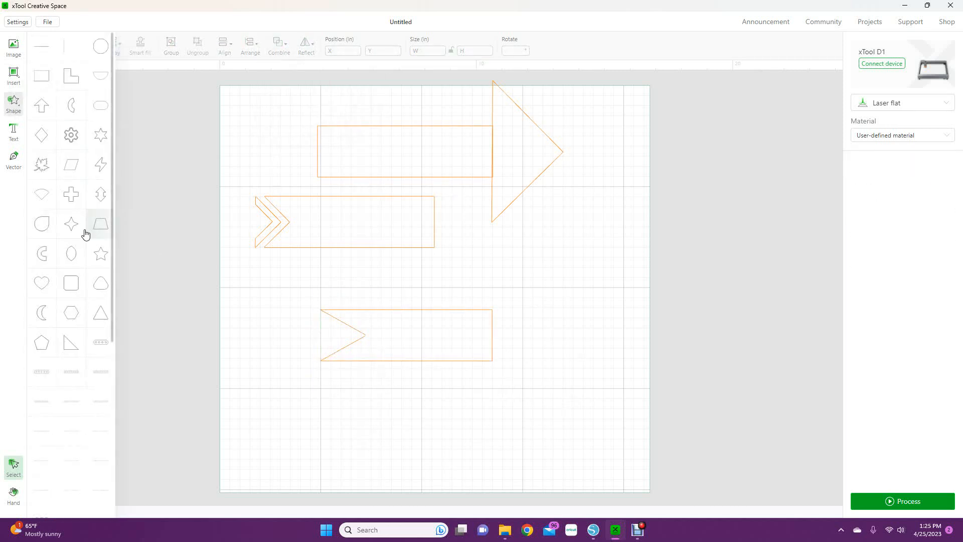
click(100, 312)
drag(435, 141, 298, 329)
Paste a copy of the tail triangle, shrink it and place it over the middle of the tail triangle's left edge
click(295, 348)
right_click(382, 408)
click(413, 421)
click(292, 408)
drag(401, 431, 276, 335)
click(342, 423)
Subtract the small triangle from the tail triangle to form a notched tail piece
click(318, 344)
shift+click(273, 352)
click(278, 47)
click(296, 86)
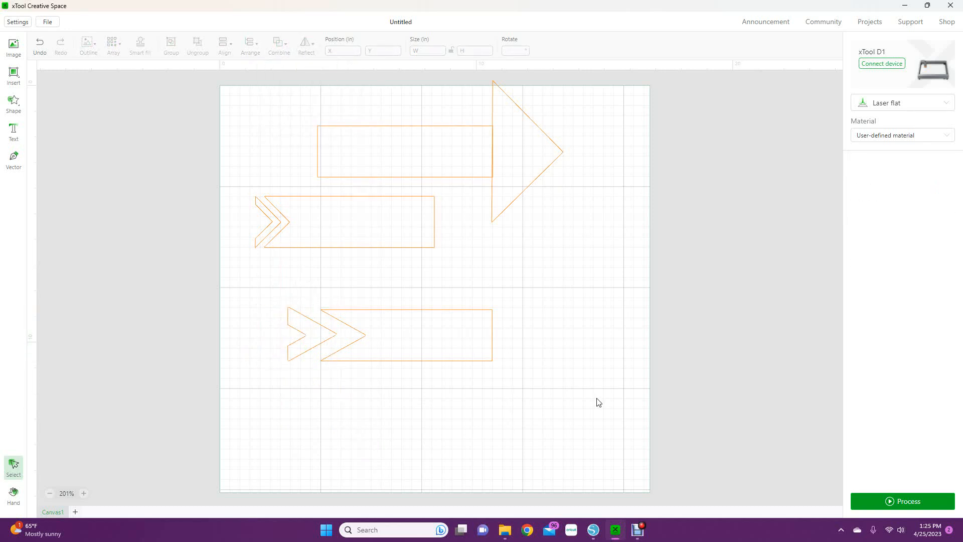
Paste a copy of the arrowhead, set its height to 2 in and place it at the lowest shaft's right end
click(539, 176)
right_click(574, 314)
click(595, 326)
drag(644, 316, 576, 248)
triple_click(474, 50)
text(2)
drag(537, 198, 502, 334)
Try to unite the 2 in arrowhead with the lowest shaft, and undo it
drag(537, 385, 479, 326)
click(279, 47)
click(281, 71)
click(39, 46)
Unite the 2 in arrowhead with the lowest notched shaft
click(506, 341)
shift+click(423, 311)
click(279, 46)
click(280, 72)
click(608, 423)
Paste a copy of the large arrowhead, shrink it and place it at the right end of the middle notched shaft
right_click(524, 176)
click(548, 203)
key(ctrl+v)
drag(655, 288, 408, 211)
click(481, 259)
Unite the reduced arrowhead with the middle notched shaft
click(451, 240)
shift+click(408, 196)
click(465, 268)
click(278, 46)
click(281, 71)
Delete the original plain shaft and arrowhead, and move the two notched arrows up into the canvas's upper area
drag(577, 230, 418, 101)
key(Delete)
drag(497, 271, 243, 181)
drag(361, 222, 418, 154)
drag(549, 396, 271, 296)
drag(406, 335, 369, 227)
Insert a triangle about 3.2 × 3.5 in, rotate it to point right and place it over the lower arrow's tip
click(14, 104)
click(52, 125)
drag(435, 99, 475, 140)
drag(426, 142, 533, 290)
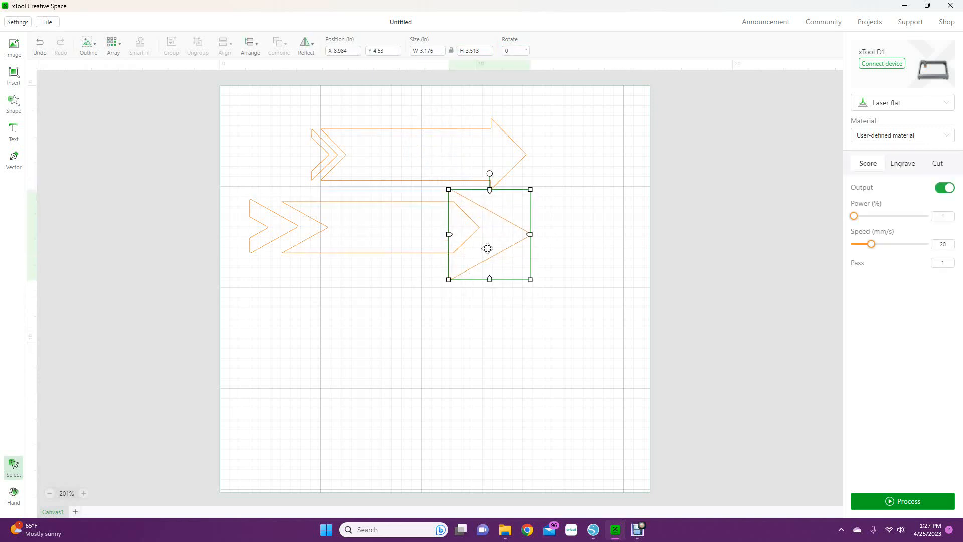
drag(488, 256, 488, 245)
Move the lower arrow's shaft and its separate tail piece level with the centre of the new triangle
drag(391, 227, 392, 233)
click(537, 216)
drag(273, 226, 276, 233)
click(381, 281)
Paste a copy of the large triangle below the arrows and unite the original triangle with the lower arrow's shaft
click(279, 46)
right_click(504, 235)
click(522, 245)
right_click(440, 435)
click(463, 444)
click(279, 46)
click(286, 71)
Shrink the copied triangle and place it inside the lower arrow's head as an inner outline
click(416, 372)
drag(441, 399, 415, 371)
drag(377, 346, 473, 240)
click(539, 384)
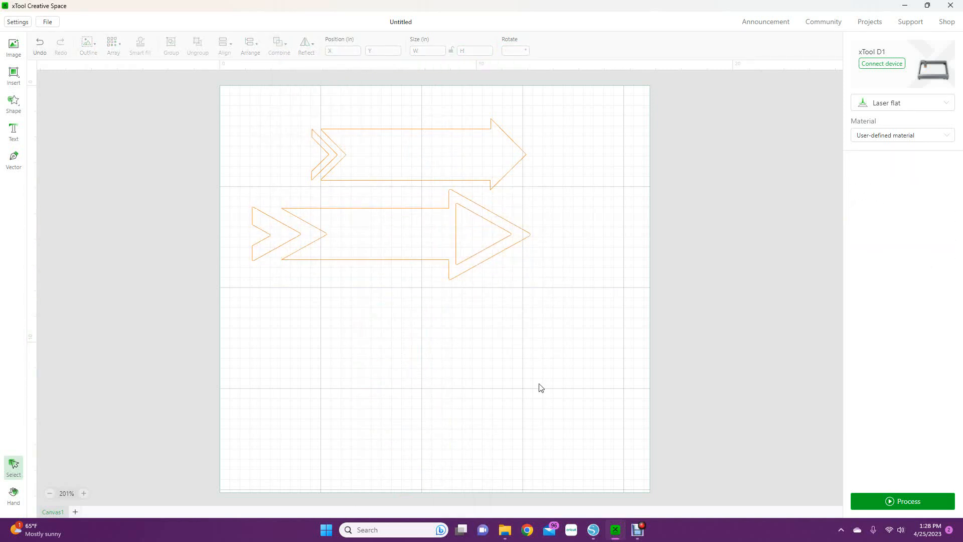
Create an offset outline around the lower arrow's tail piece and move the original tail piece down out of the way
click(277, 236)
click(89, 46)
drag(90, 90, 99, 90)
click(292, 341)
click(278, 236)
click(88, 45)
click(124, 129)
drag(277, 236, 337, 351)
Try to unite the shifted tail outline with the lower arrow's shaft, and undo it
drag(265, 239, 284, 238)
shift+click(351, 259)
click(279, 71)
click(42, 47)
Resize the tail outline and unite it with the lower arrow's shaft, placing the original tail piece back inside it
click(297, 251)
drag(325, 266, 356, 299)
drag(321, 261, 310, 245)
click(428, 323)
click(321, 252)
shift+click(366, 258)
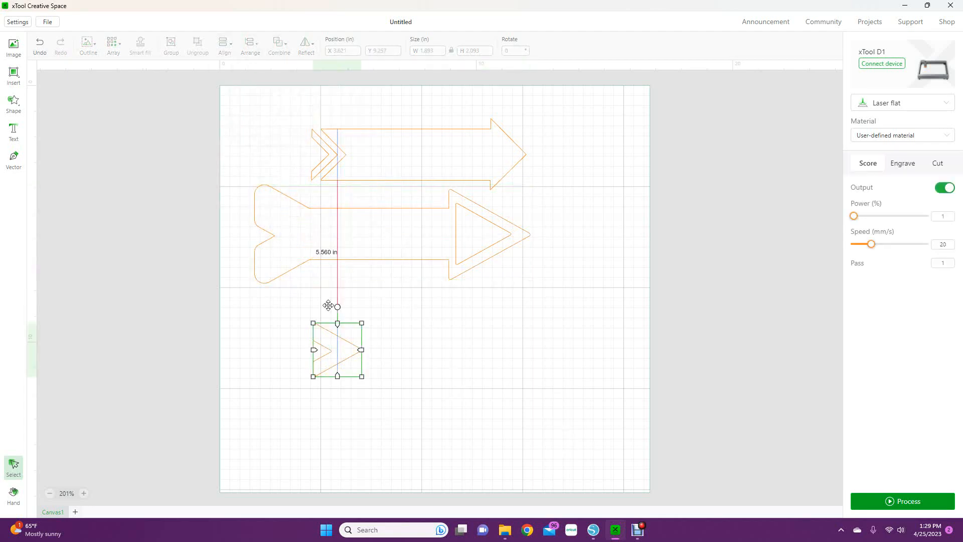
drag(336, 351, 314, 241)
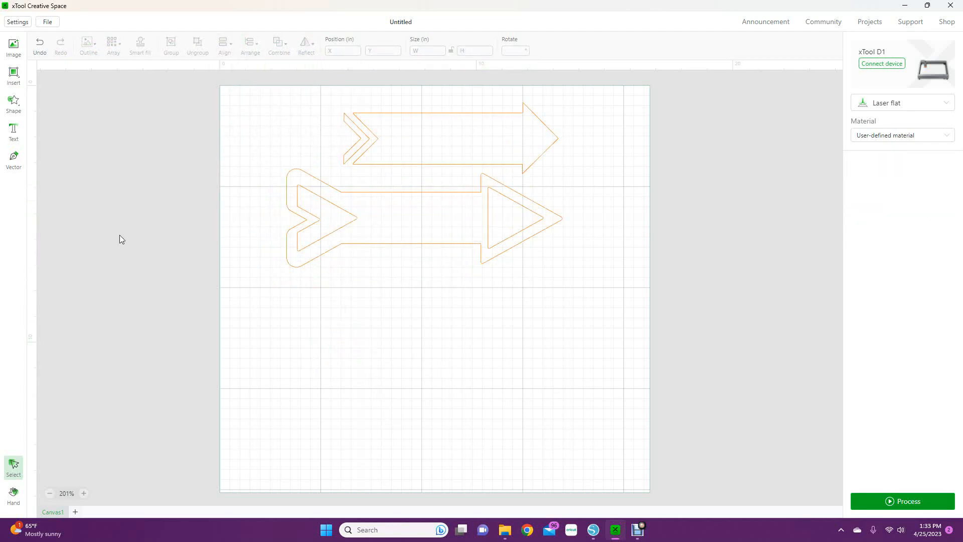
Insert a rounded square below the arrows and stretch it with unlocked proportions into a bar about 8.2 × 1.9 in
click(16, 108)
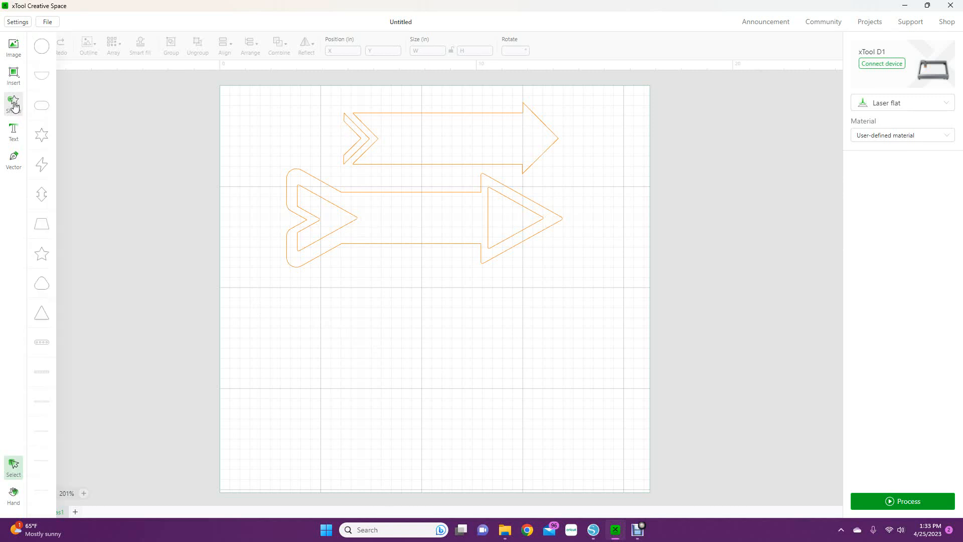
click(196, 111)
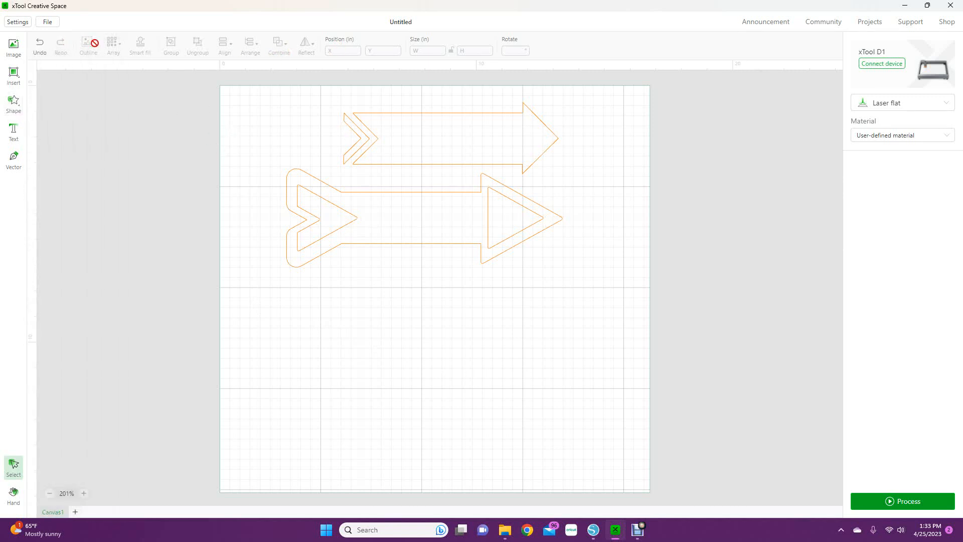
click(13, 103)
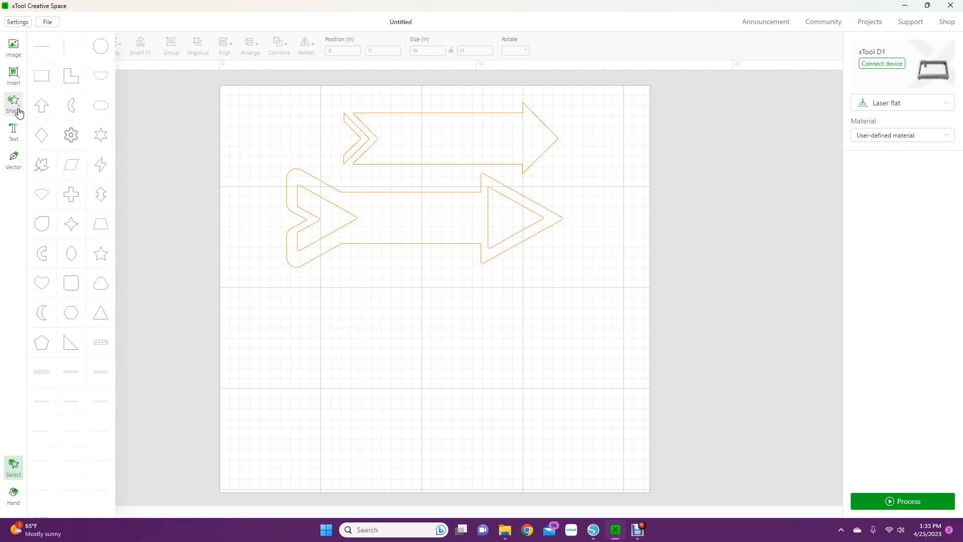
click(75, 285)
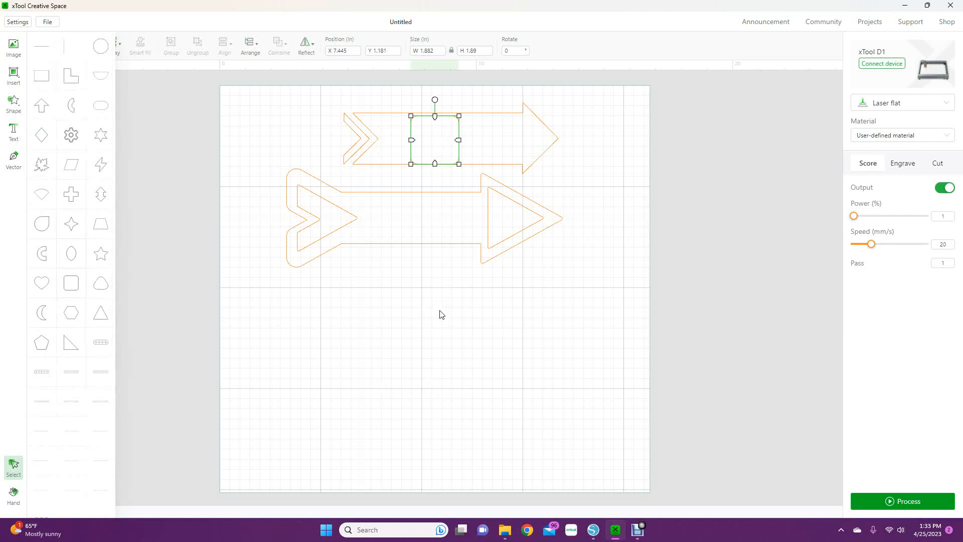
click(582, 300)
drag(450, 155, 630, 367)
click(451, 50)
drag(528, 379, 441, 370)
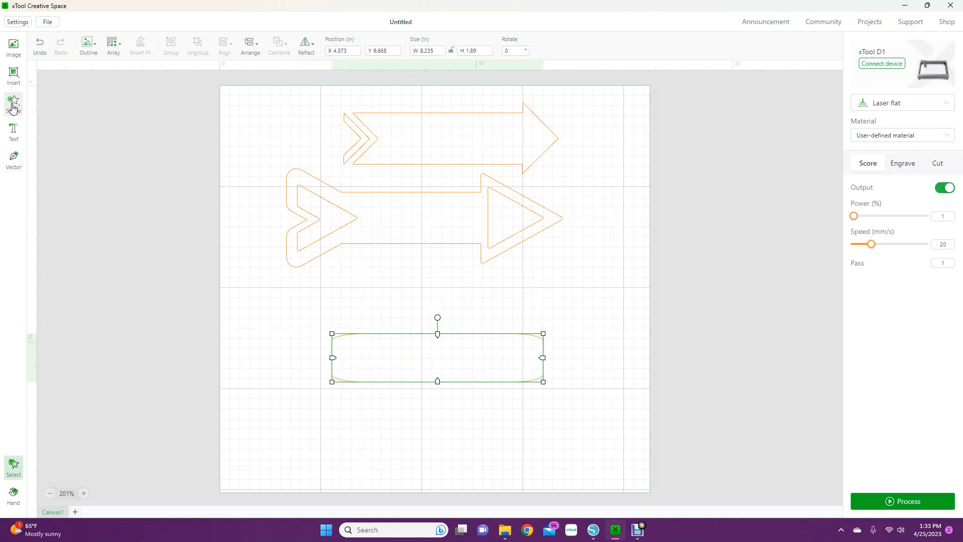
Insert a triangle and place it over the rounded bar's right end
click(14, 103)
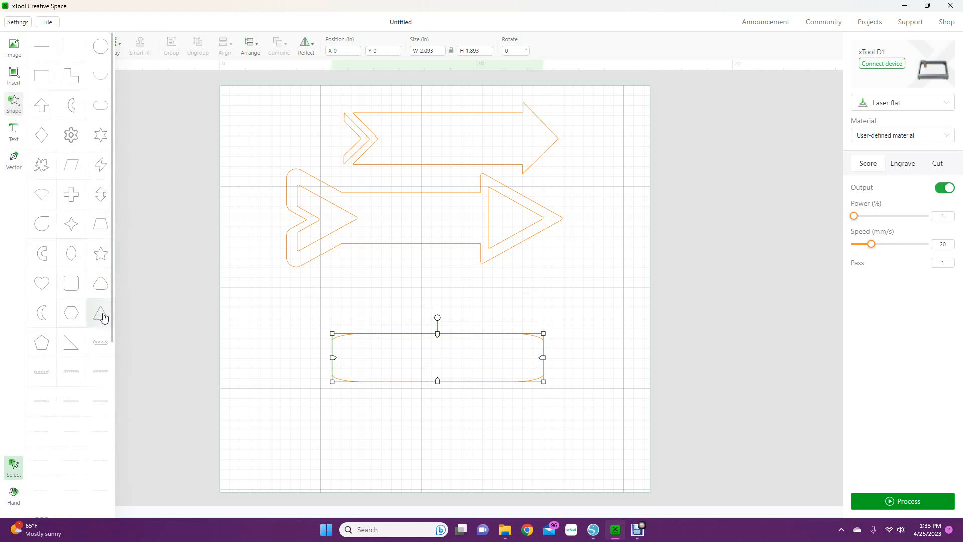
click(101, 315)
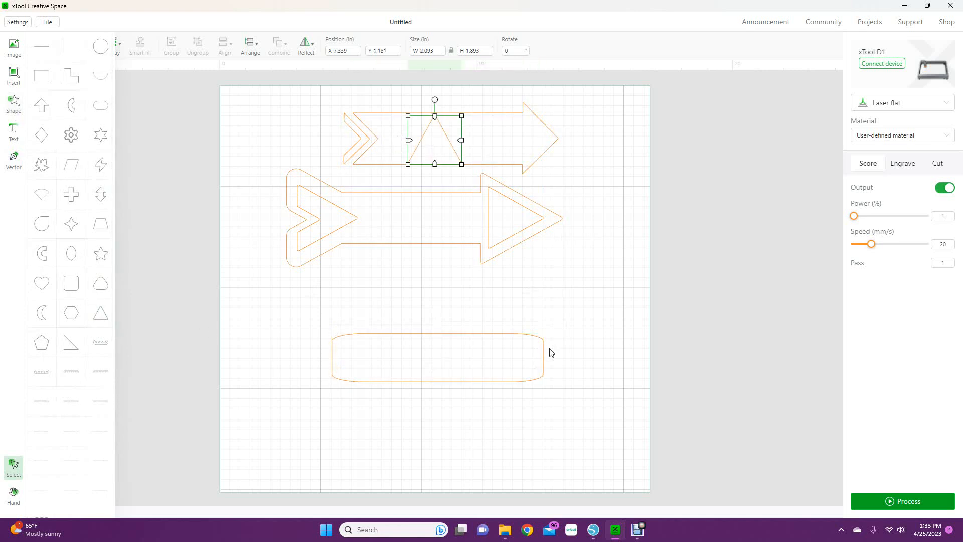
click(591, 315)
drag(452, 143, 550, 355)
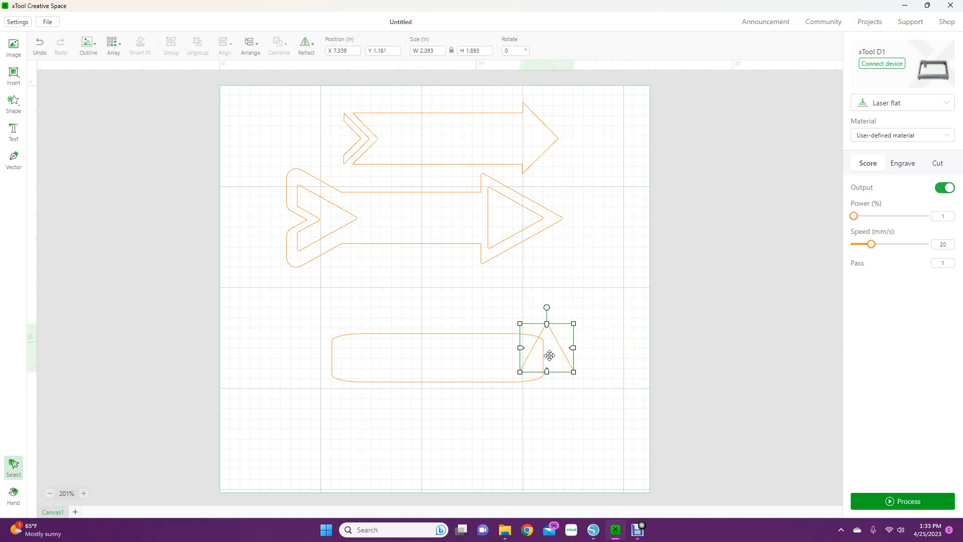
Rotate the triangle to point right, enlarge it to about 3.4 × 3.7 in and centre it vertically on the bar
drag(547, 305, 638, 351)
drag(558, 348, 610, 421)
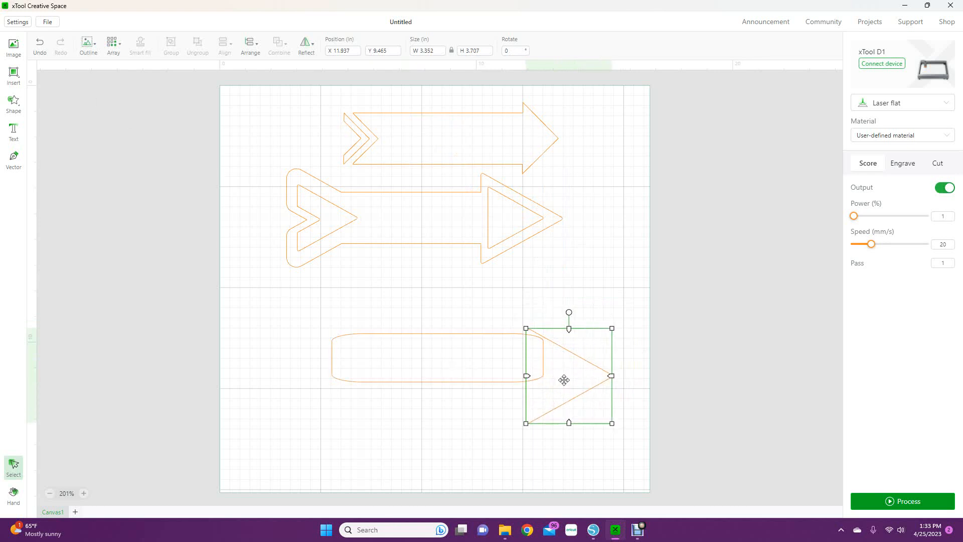
drag(563, 381, 558, 361)
click(576, 441)
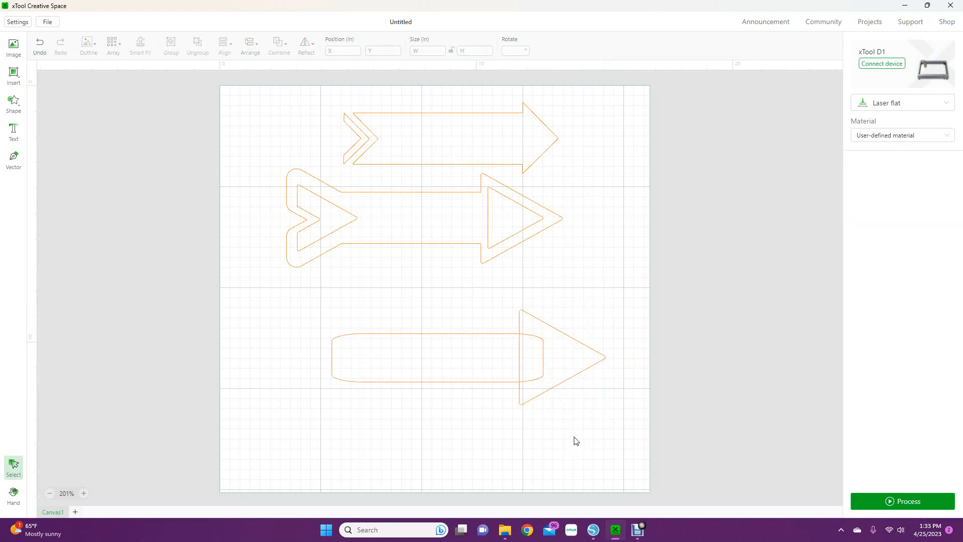
Add an outline around the triangle with a 0.165 in offset and delete the original triangle
click(570, 372)
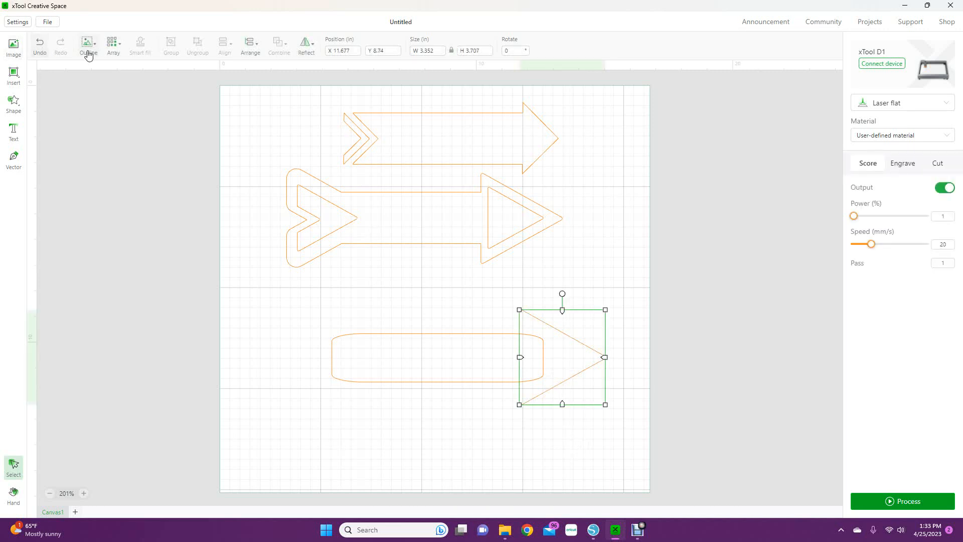
click(88, 52)
drag(92, 90, 95, 91)
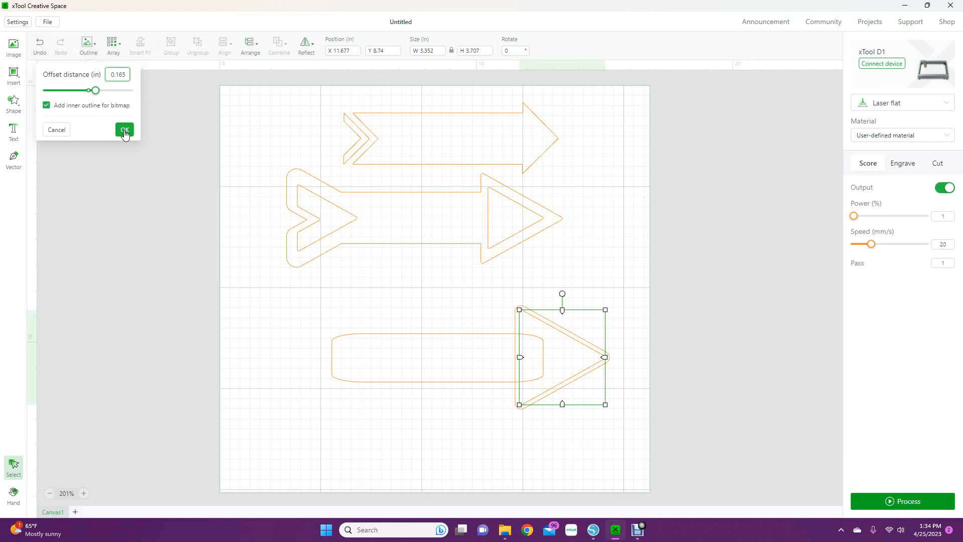
click(128, 130)
click(477, 459)
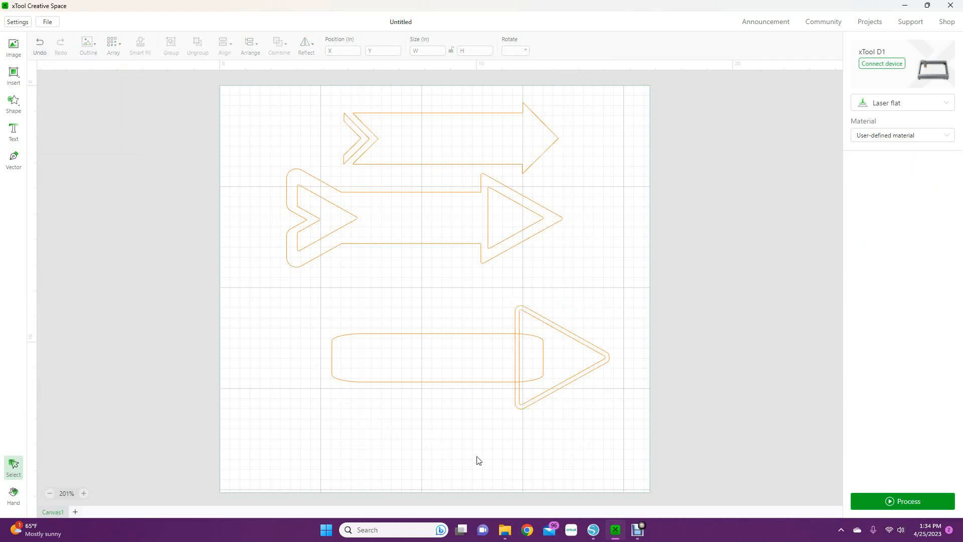
click(572, 372)
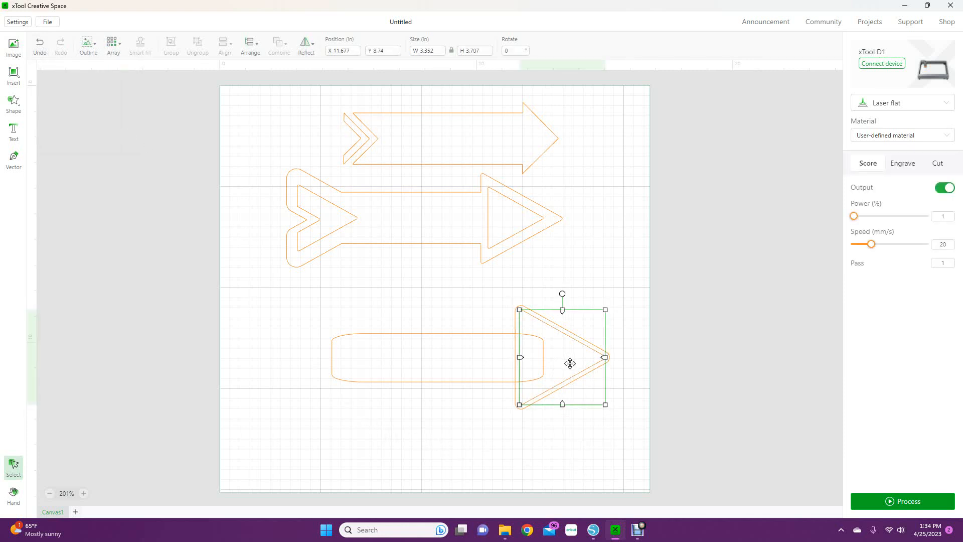
key(Delete)
Unite the rounded triangle outline with the rounded bar into a single arrow
click(565, 367)
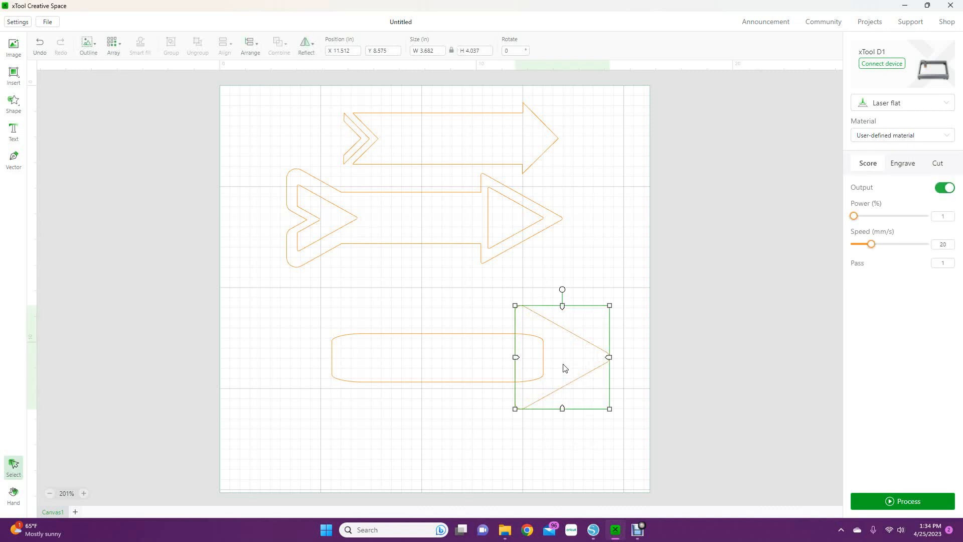
shift+click(466, 351)
click(279, 45)
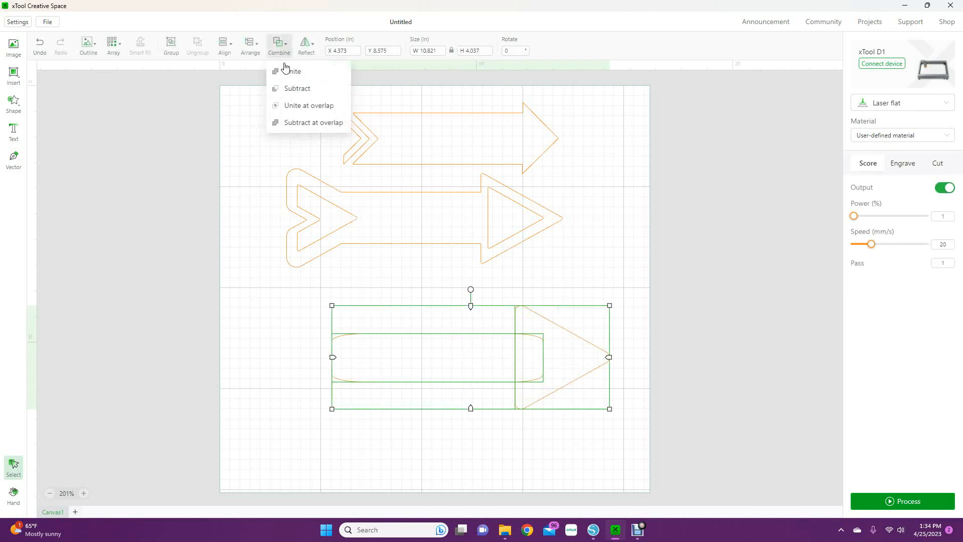
click(287, 70)
click(543, 456)
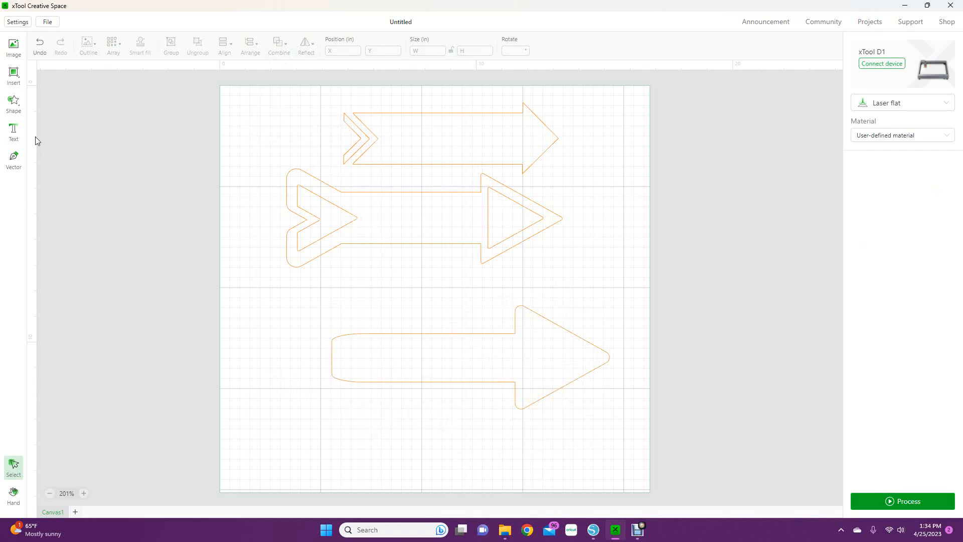
Insert a parallelogram and place it at the upper part of the rounded arrow's left end
click(13, 102)
click(72, 168)
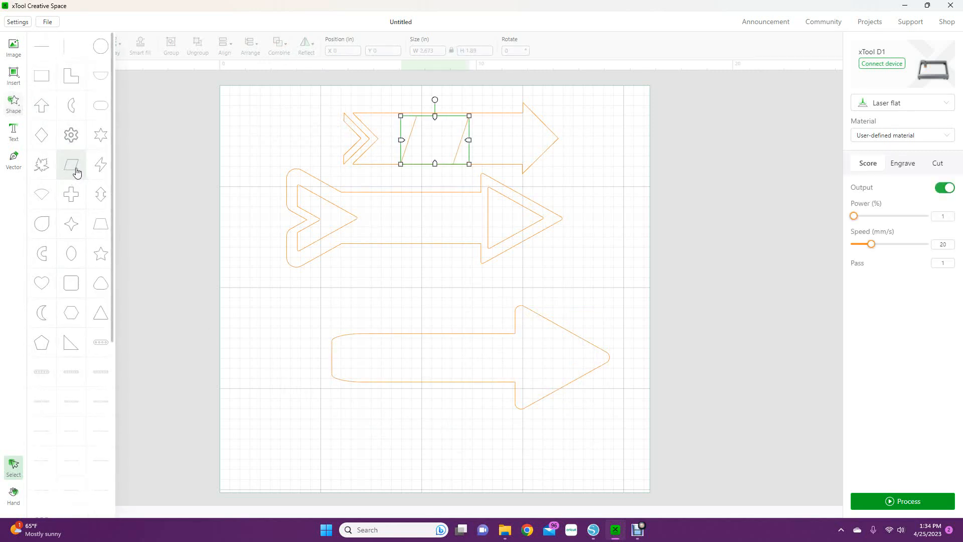
click(441, 134)
click(626, 195)
drag(447, 161, 309, 353)
Enlarge the parallelogram to about 3.1 × 2.2 in and position it against the rounded arrow's left end
right_click(298, 331)
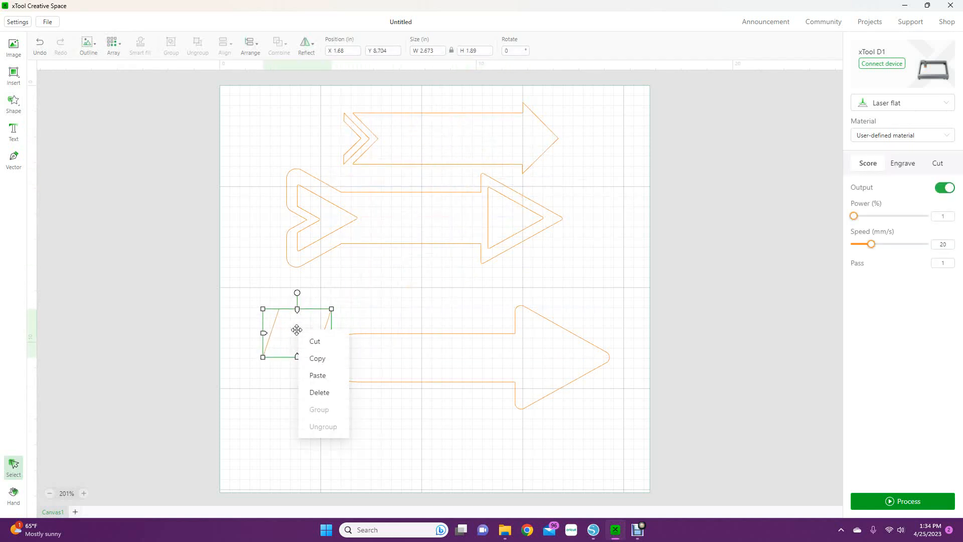
click(318, 360)
click(308, 391)
click(285, 335)
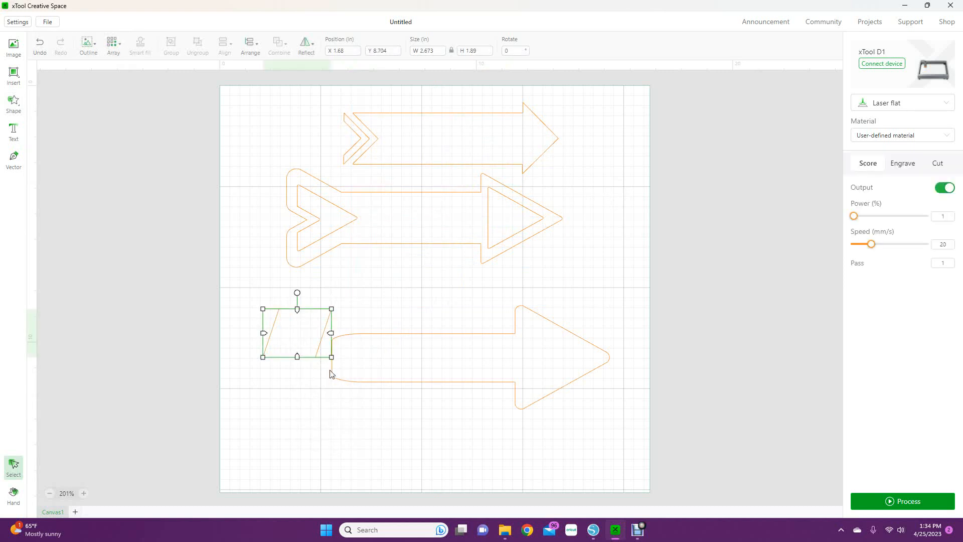
mouse_move(332, 357)
mouse_down()
mouse_move(351, 371)
mouse_move(310, 344)
mouse_move(338, 354)
mouse_up()
drag(301, 326, 304, 331)
Paste a copy of the enlarged parallelogram directly below the original
right_click(304, 330)
click(329, 359)
right_click(333, 353)
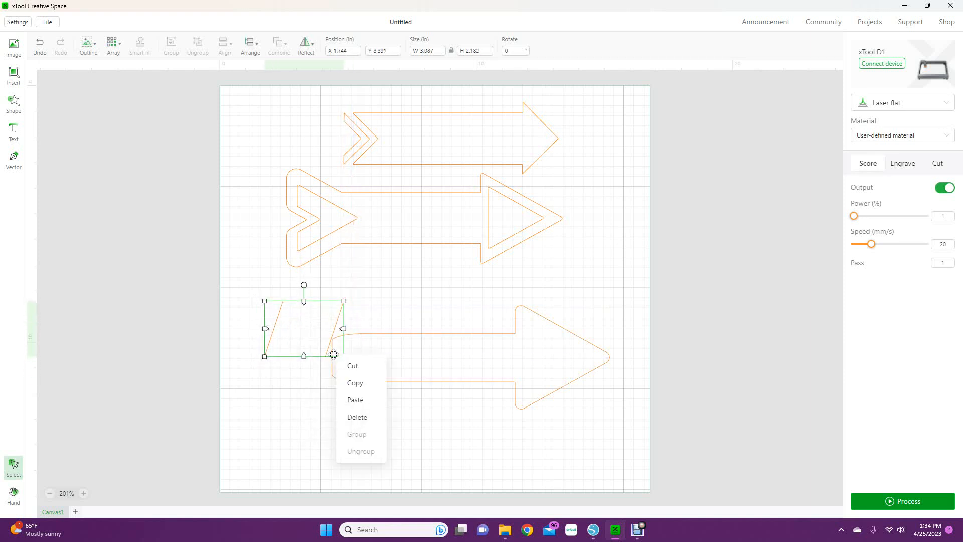
click(372, 397)
drag(371, 389, 284, 390)
Reflect the lower parallelogram horizontally and align both parallelograms edge to edge as a chevron tail
click(306, 46)
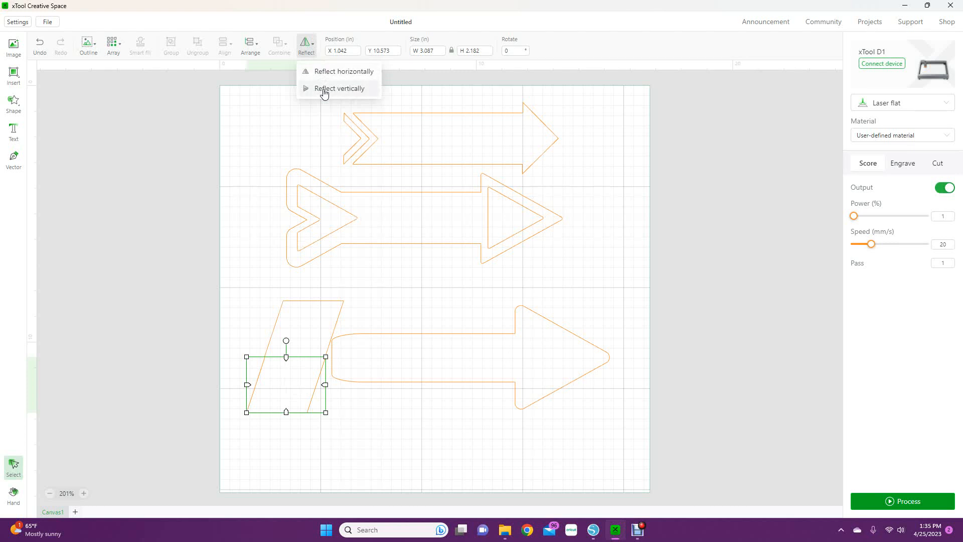
click(321, 71)
click(383, 471)
drag(304, 404, 321, 405)
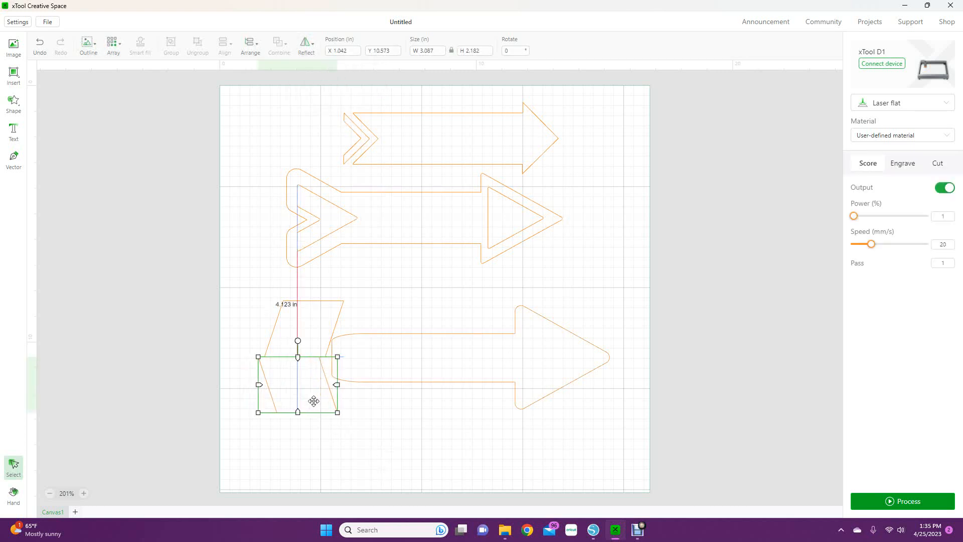
click(395, 434)
click(301, 332)
drag(300, 329, 300, 332)
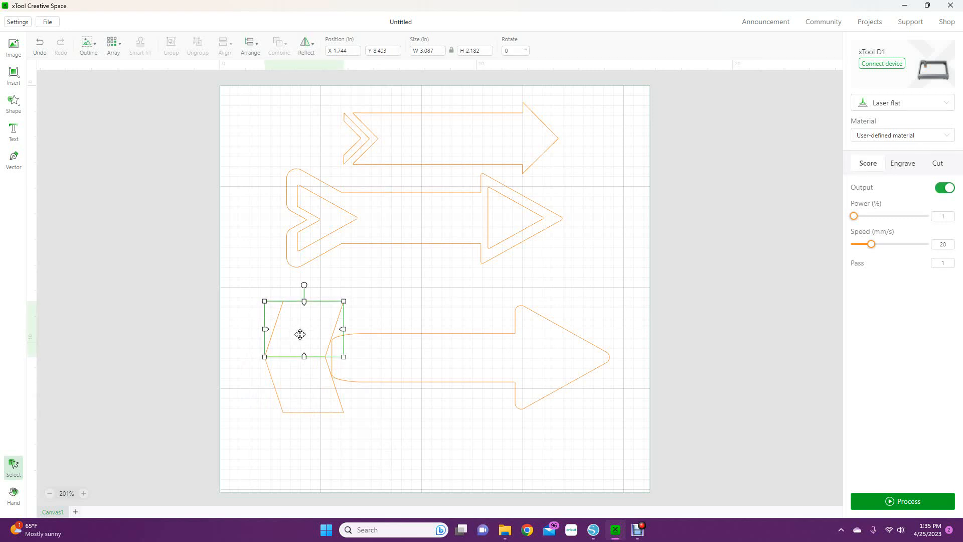
Unite the two stacked parallelograms into a single chevron
shift+click(300, 393)
click(279, 45)
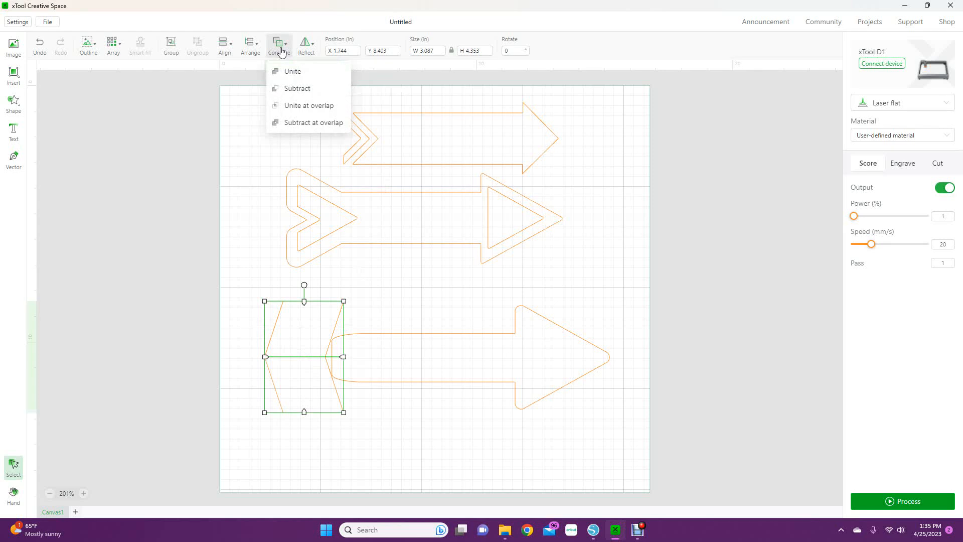
click(282, 70)
click(257, 372)
Rotate the united chevron 180° so its point faces the arrowhead
click(299, 356)
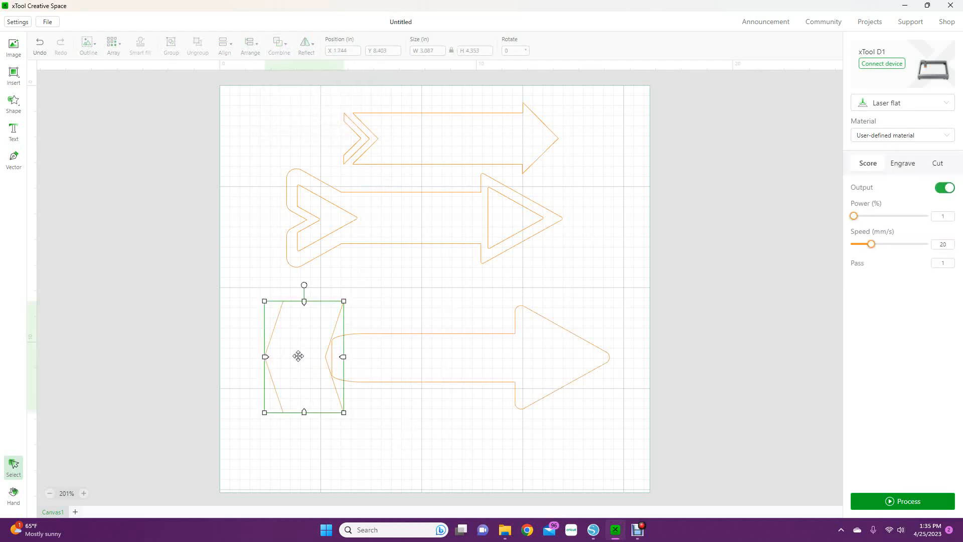
click(514, 50)
text(90)
key(Return)
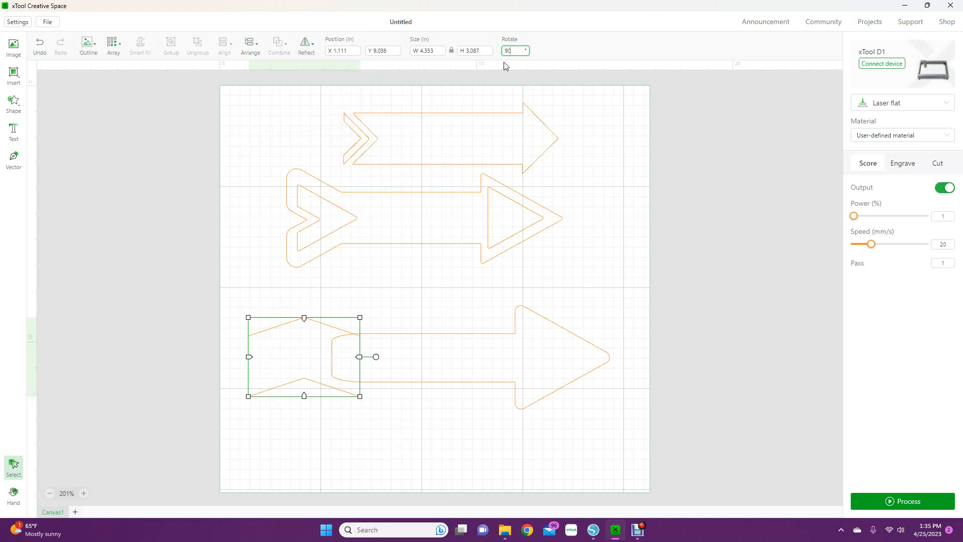
drag(378, 357, 305, 449)
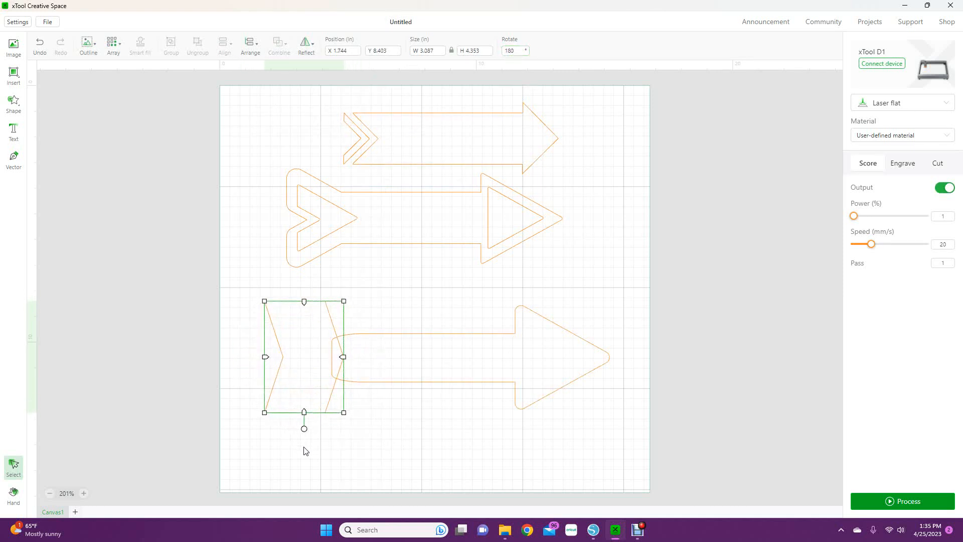
click(422, 463)
Scale the chevron to about 2.8 × 4.0 in and position it over the rounded arrow's left end
drag(297, 370, 301, 372)
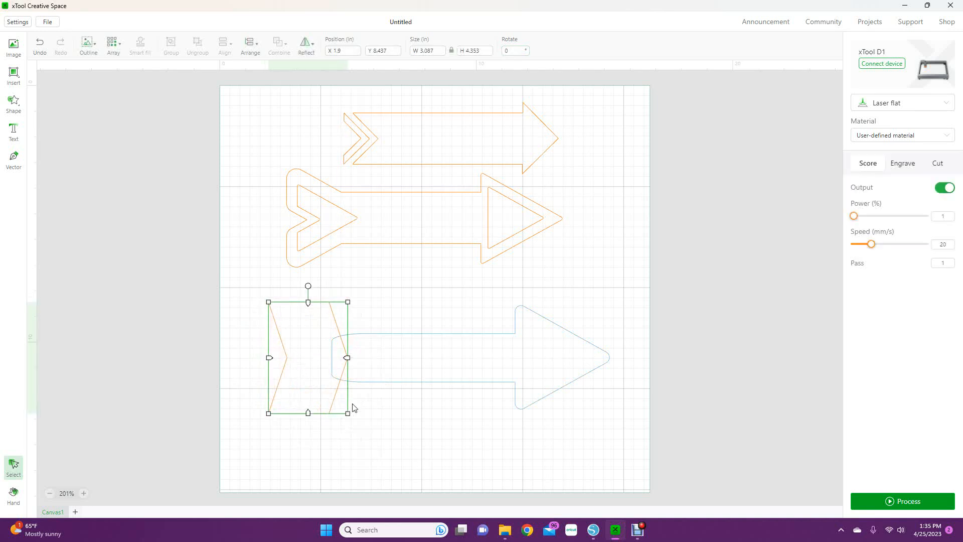
drag(347, 415, 341, 405)
drag(301, 369, 308, 378)
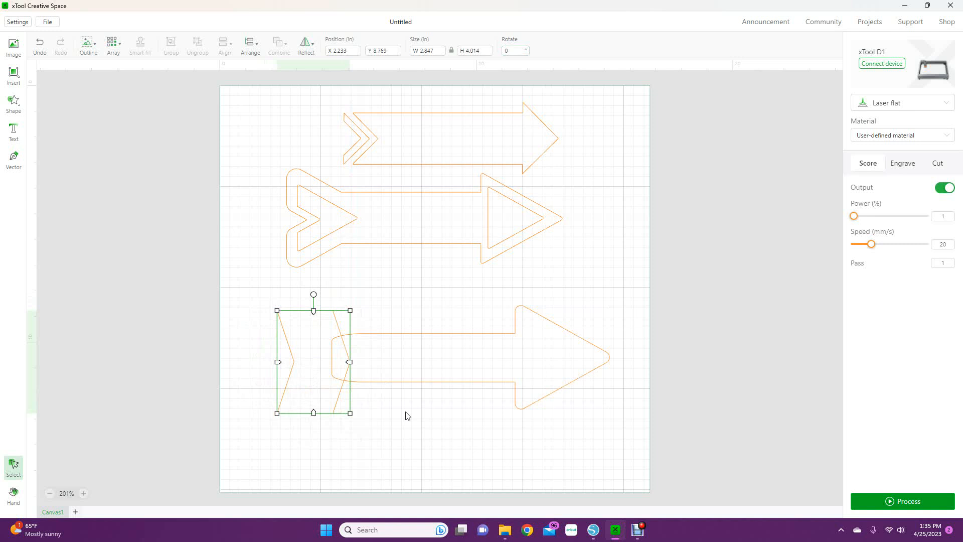
click(453, 445)
drag(314, 377, 324, 374)
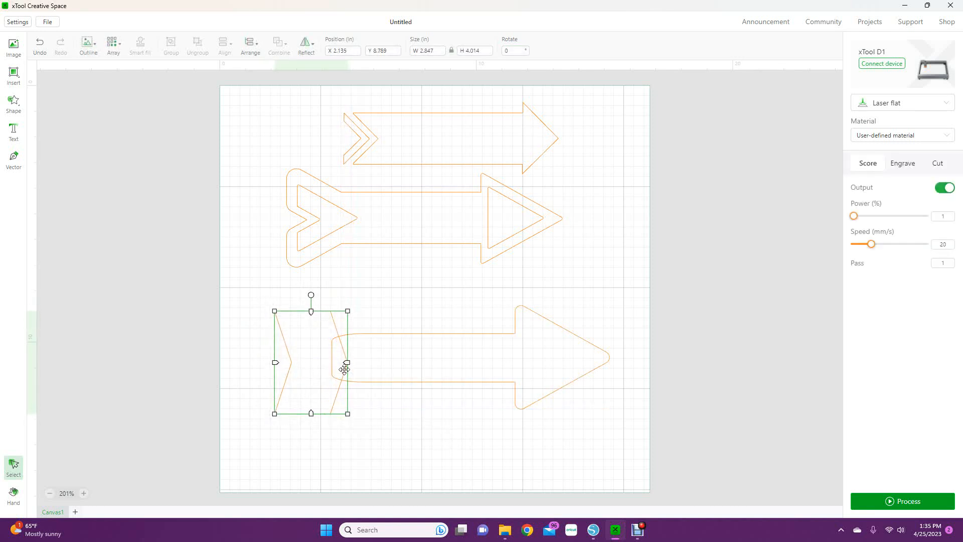
Align the chevron and the rounded arrow to a common vertical center
shift+click(460, 341)
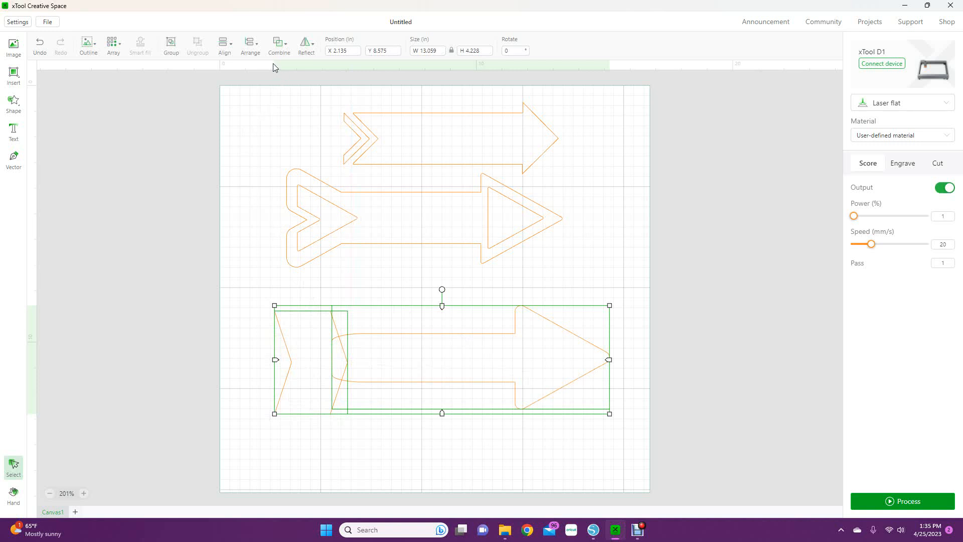
click(254, 46)
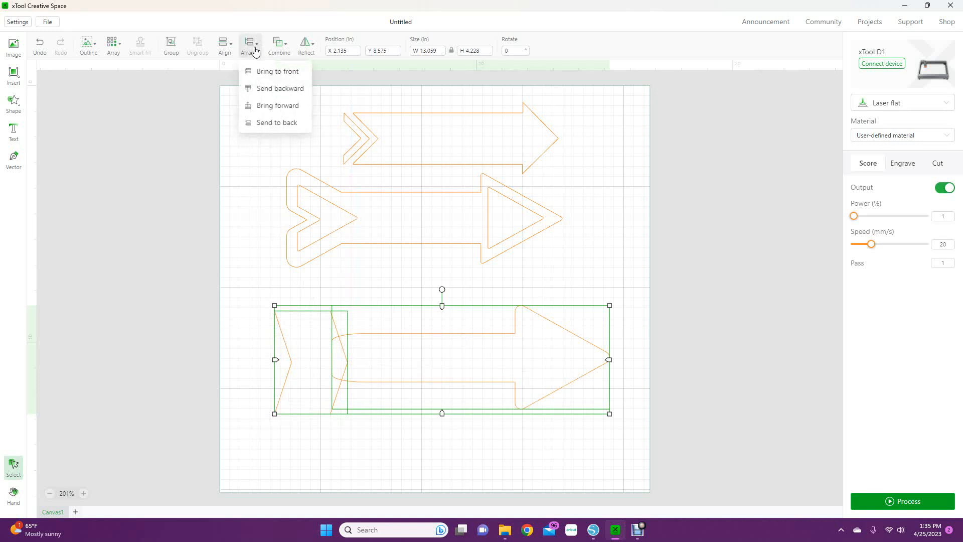
click(223, 44)
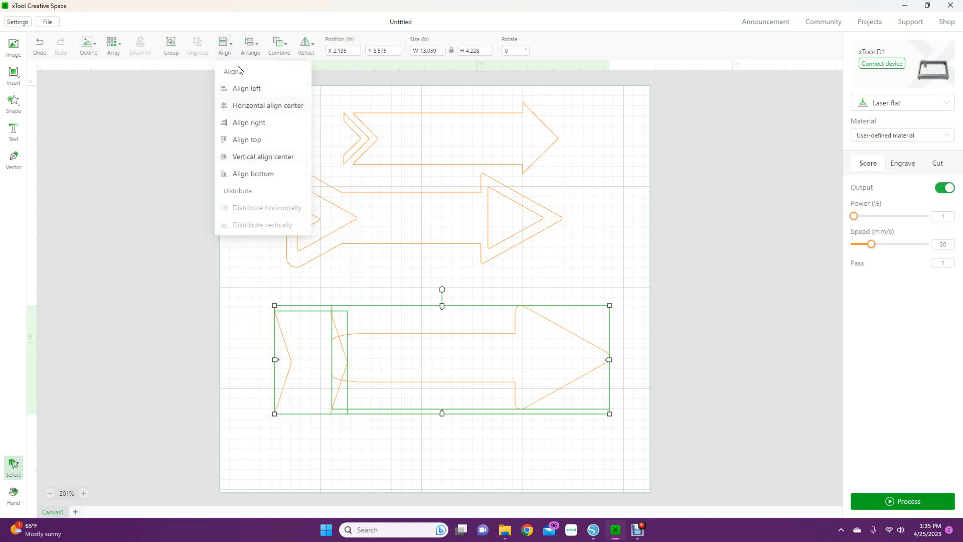
click(228, 156)
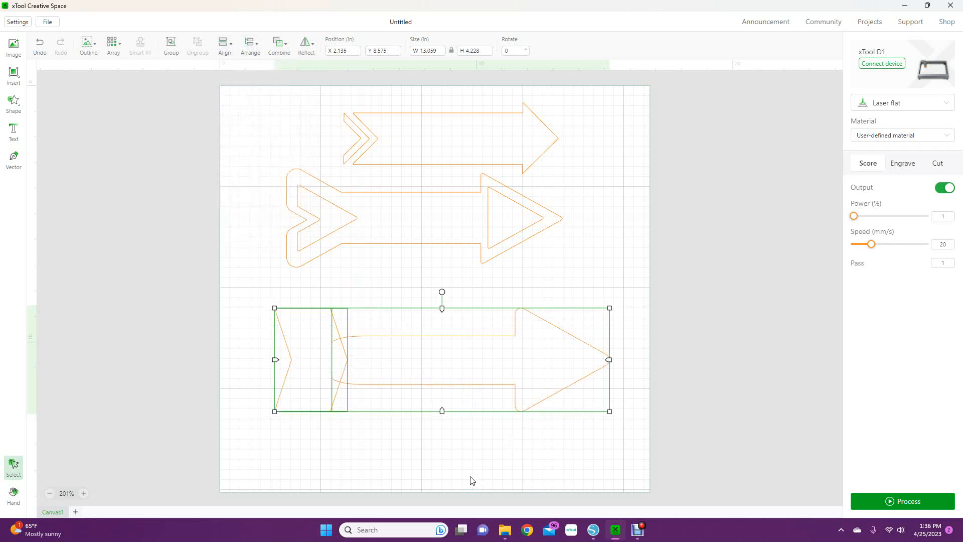
Try to unite the chevron with the rounded arrow
click(251, 44)
click(279, 45)
click(288, 71)
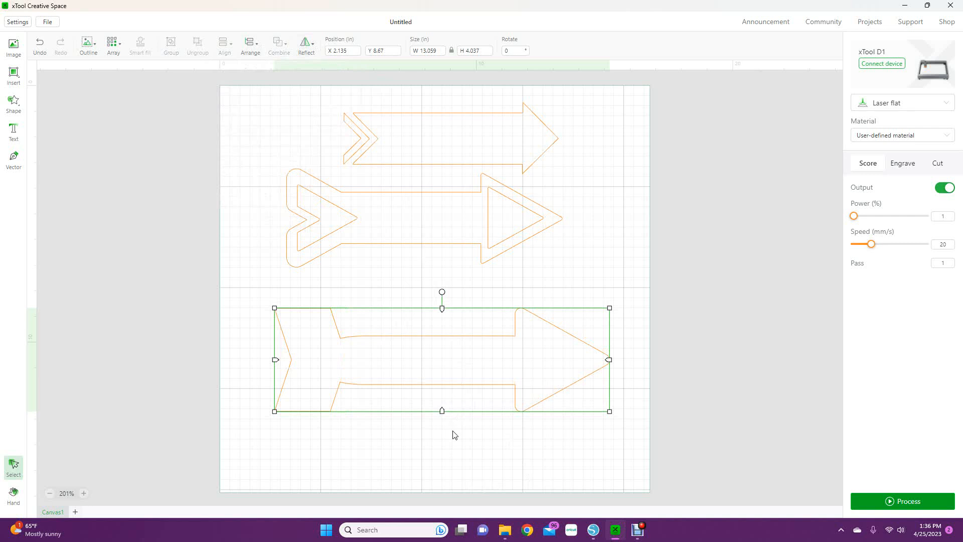
click(634, 481)
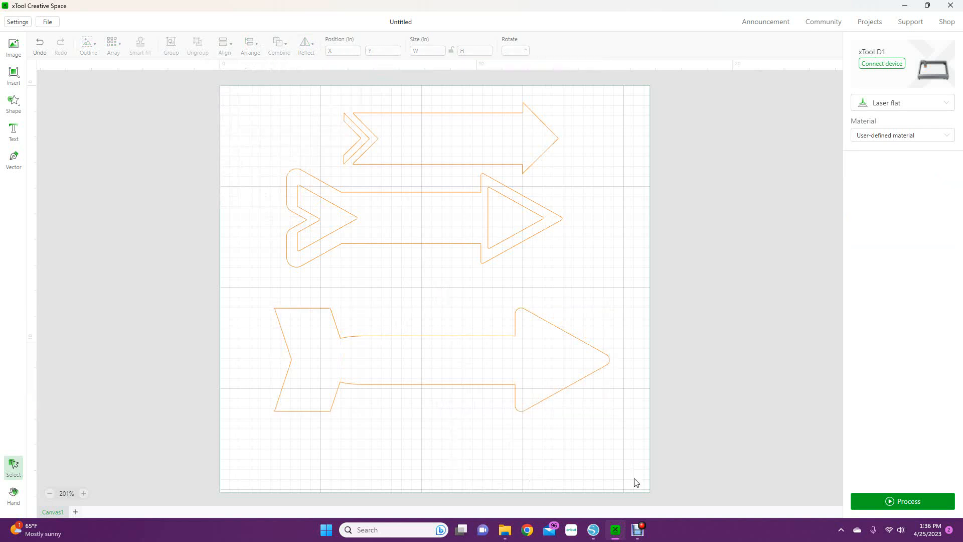
click(342, 354)
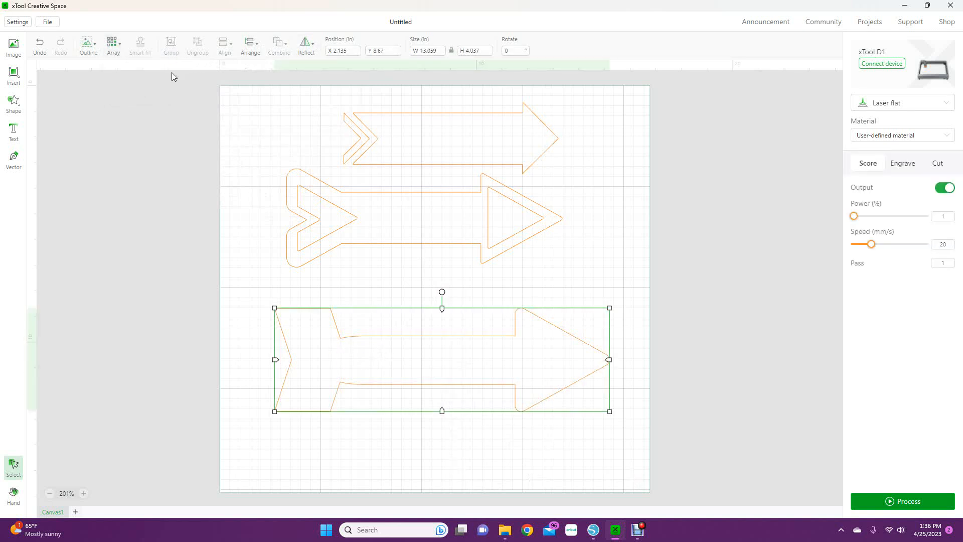
click(40, 48)
Enlarge the chevron to about 3.3 × 4.7 in and recentre it on the rounded arrow's left end
click(300, 360)
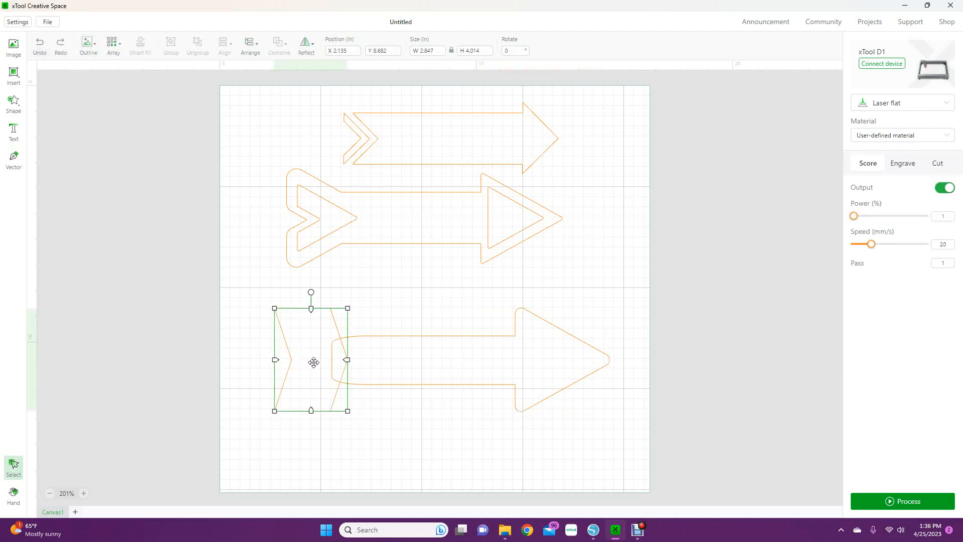
drag(348, 411, 360, 423)
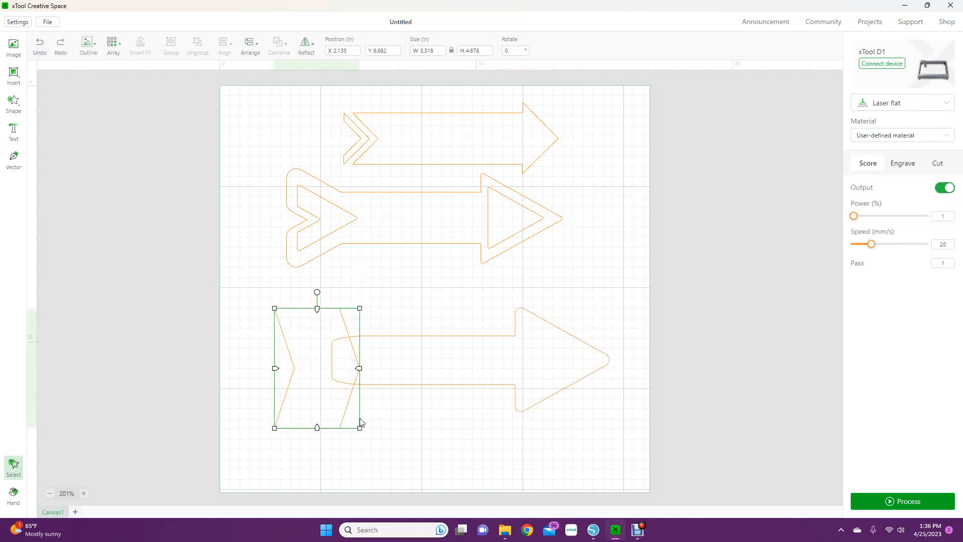
drag(333, 389, 334, 384)
click(431, 433)
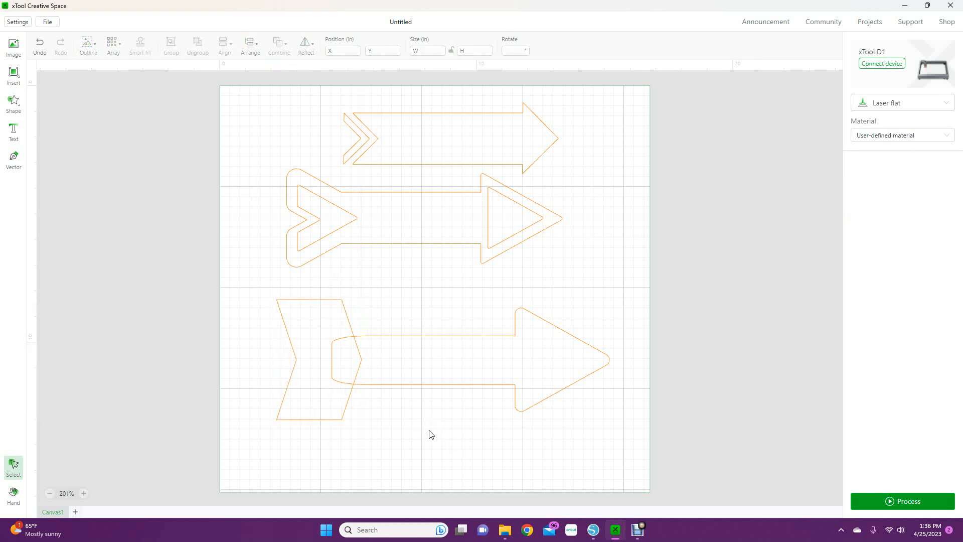
Add an outline around the chevron with a slightly increased offset distance
click(332, 394)
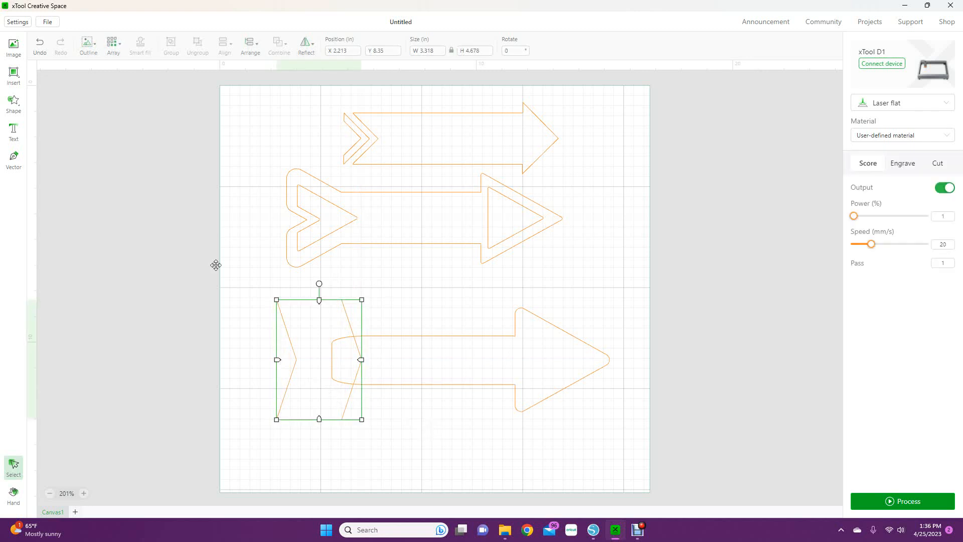
click(87, 46)
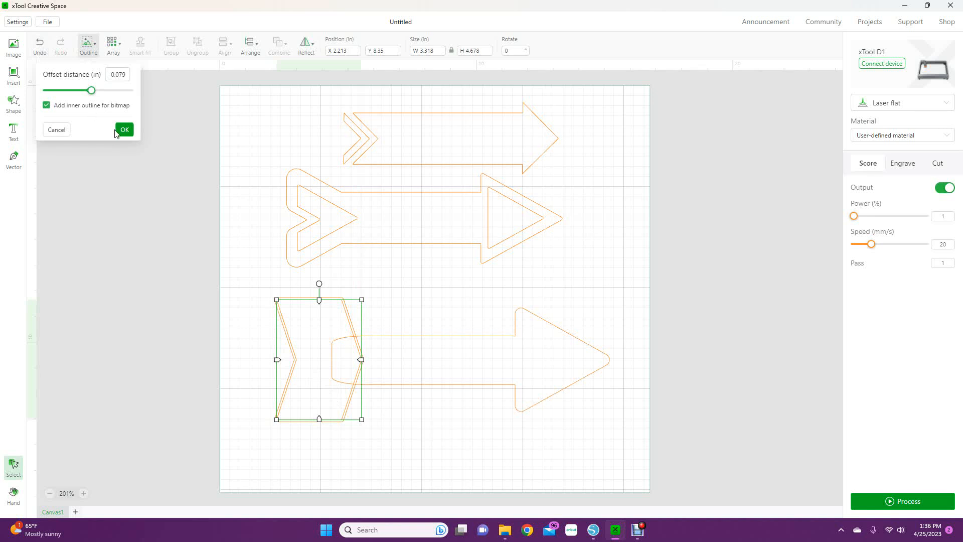
drag(91, 92, 96, 95)
click(124, 130)
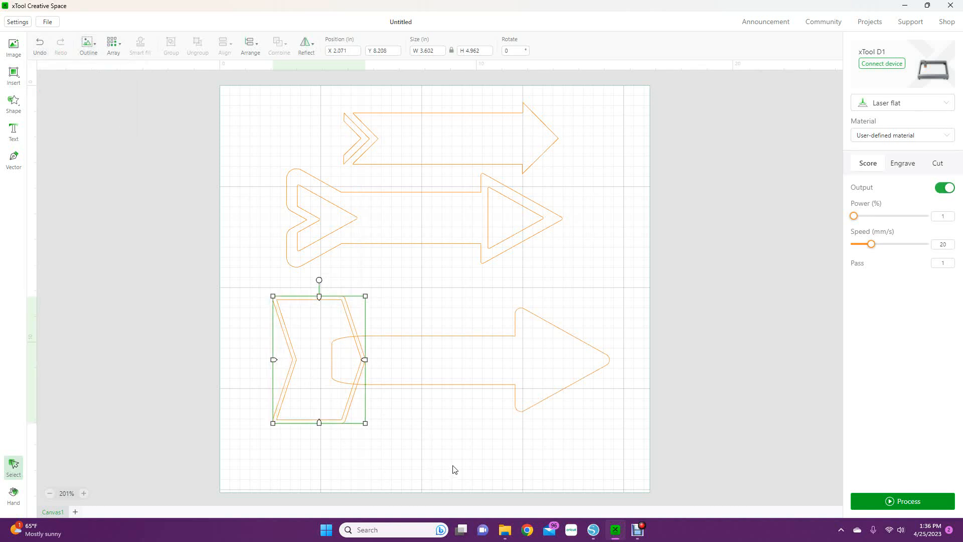
Move the original chevron out of its outline and delete it
drag(314, 380, 477, 404)
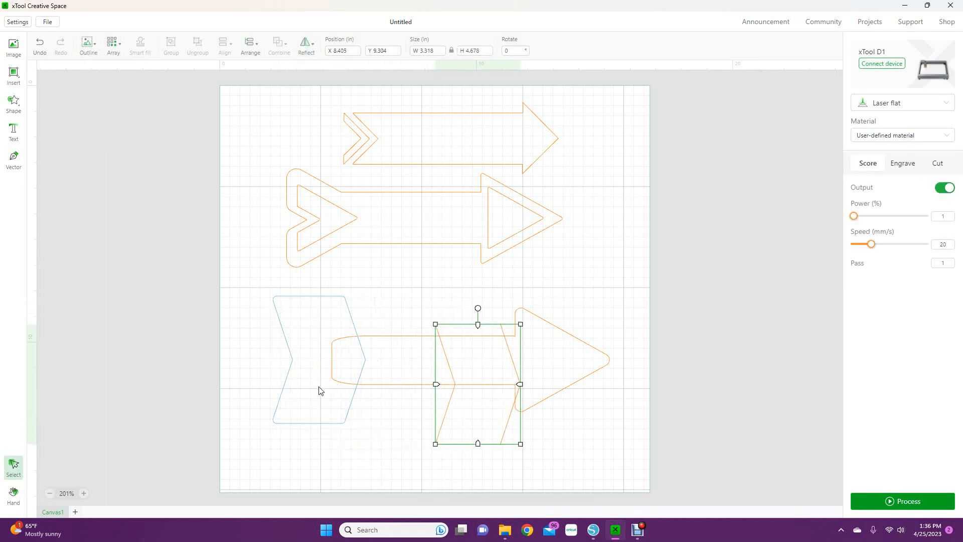
click(318, 389)
click(486, 434)
key(Delete)
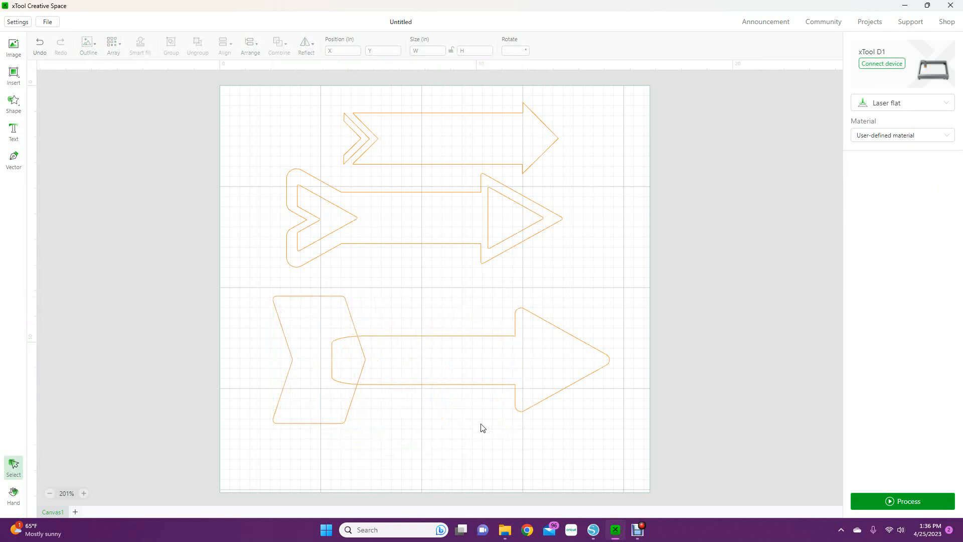
Shrink the round-cornered chevron to about 3.2 × 4.4 in and centre it vertically on the arrow's left end
click(337, 391)
drag(366, 296, 359, 303)
drag(316, 402, 311, 403)
click(436, 462)
click(308, 398)
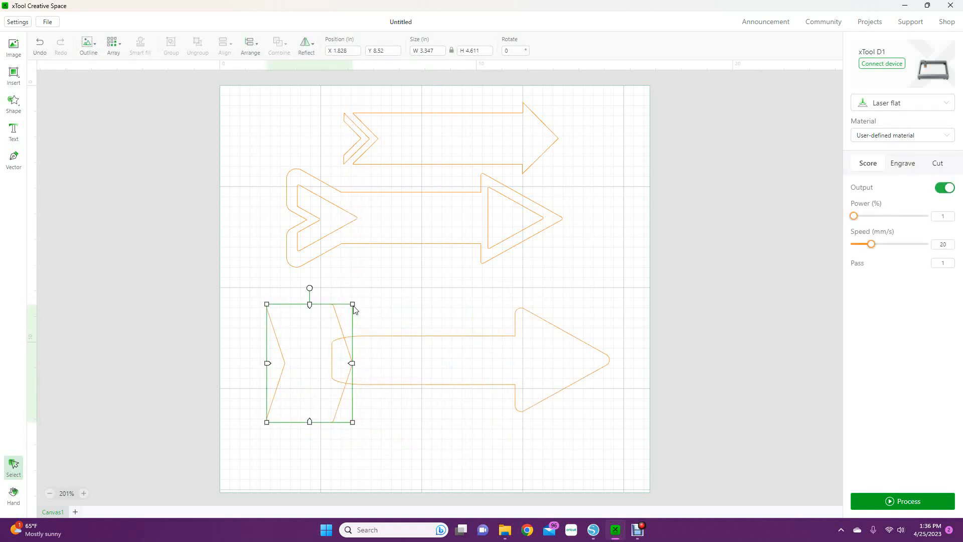
drag(353, 303, 349, 308)
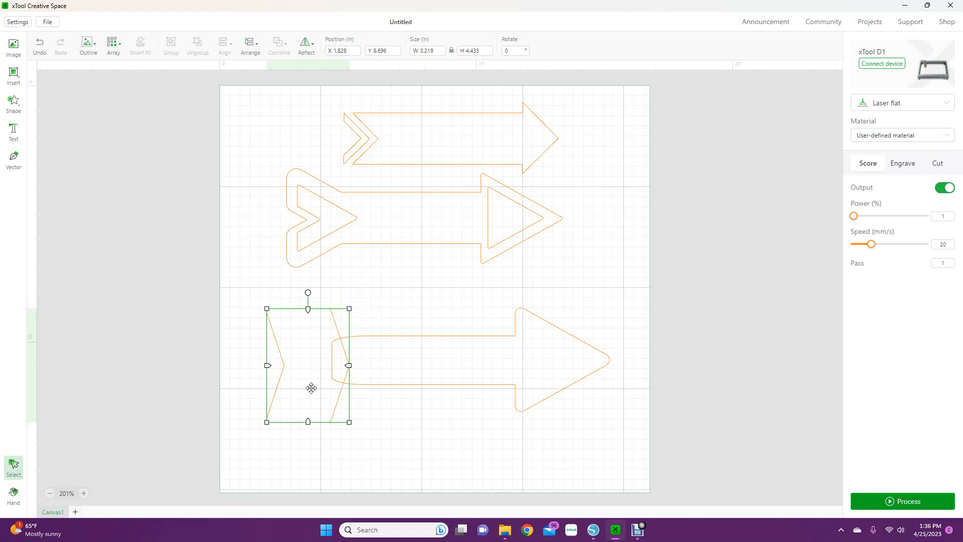
drag(311, 388, 311, 382)
click(384, 424)
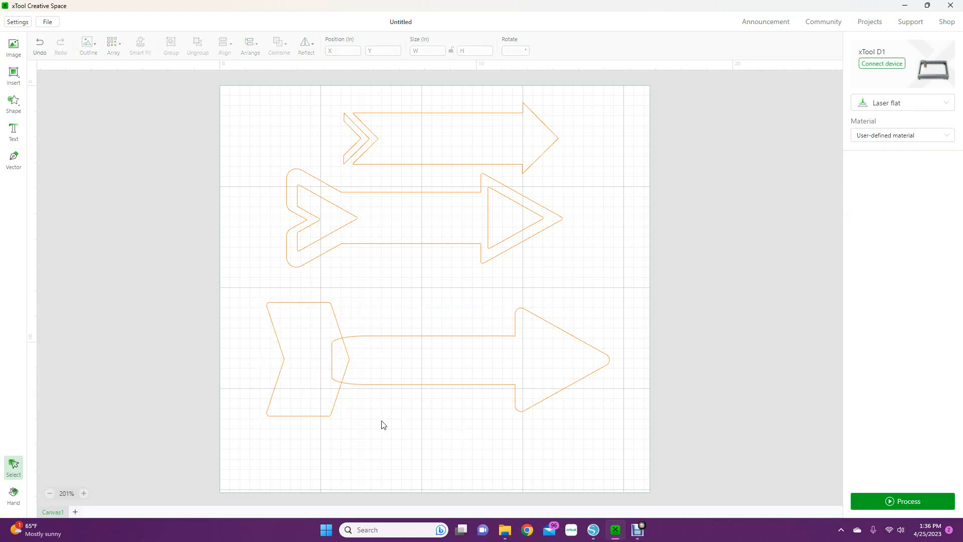
Unlock the chevron's proportions, narrow it, and scale it to about 1.7 × 4.0 in over the arrow's left end
click(303, 413)
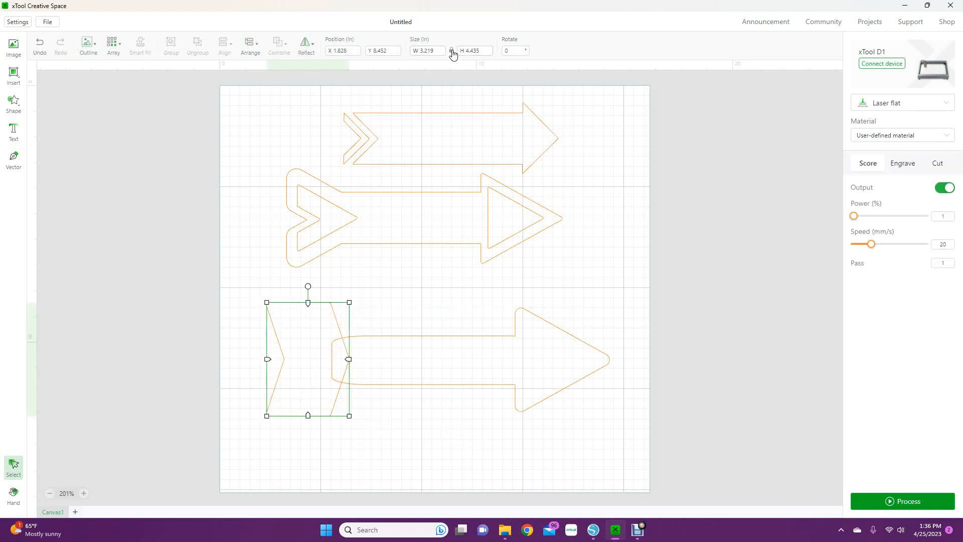
mouse_move(266, 360)
mouse_down()
mouse_move(290, 365)
mouse_move(253, 359)
mouse_move(282, 361)
mouse_up()
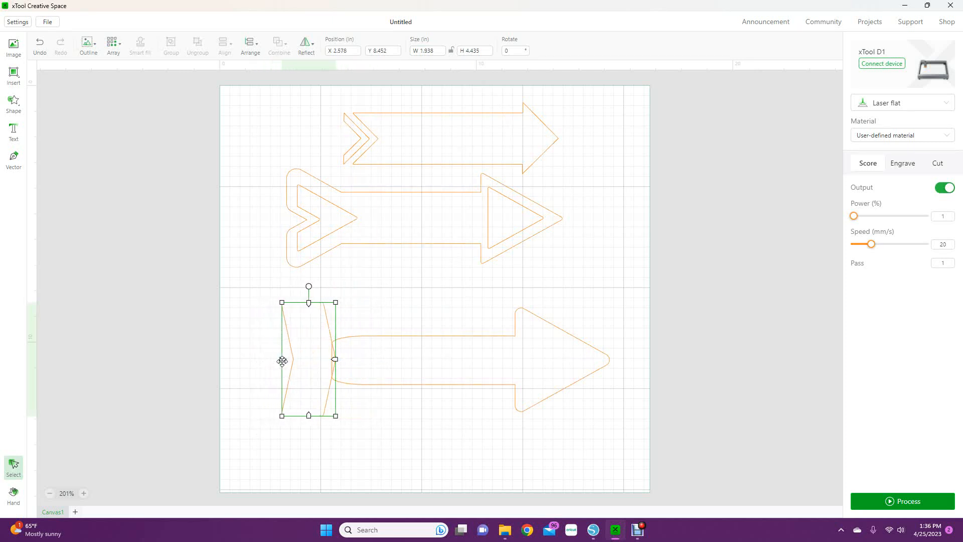
click(380, 443)
drag(327, 389, 325, 381)
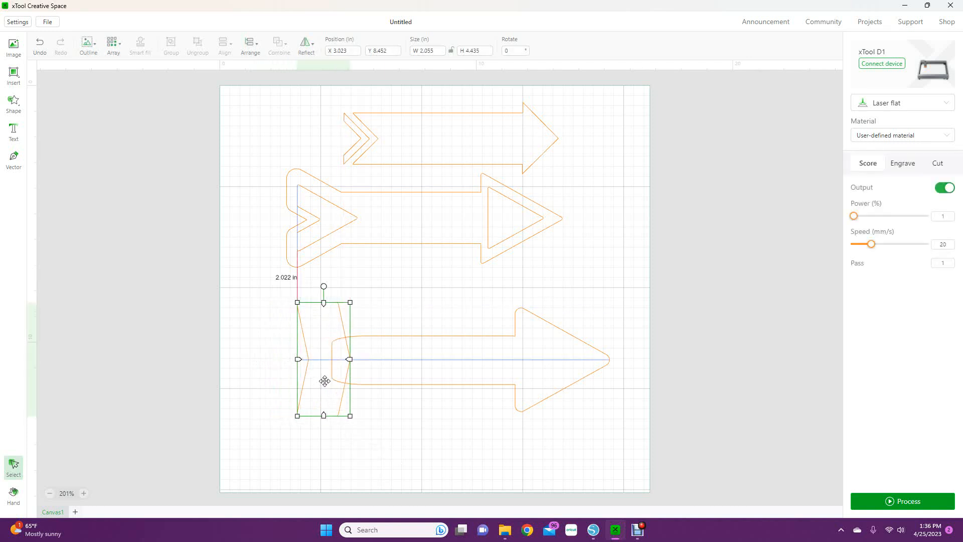
drag(350, 415, 340, 405)
drag(315, 370, 319, 379)
right_click(319, 379)
click(351, 398)
click(37, 54)
Paste a copy of the narrow chevron and place it just outside the original at the arrow's tail
right_click(325, 375)
click(351, 409)
right_click(382, 430)
click(399, 439)
drag(408, 456, 289, 337)
click(419, 461)
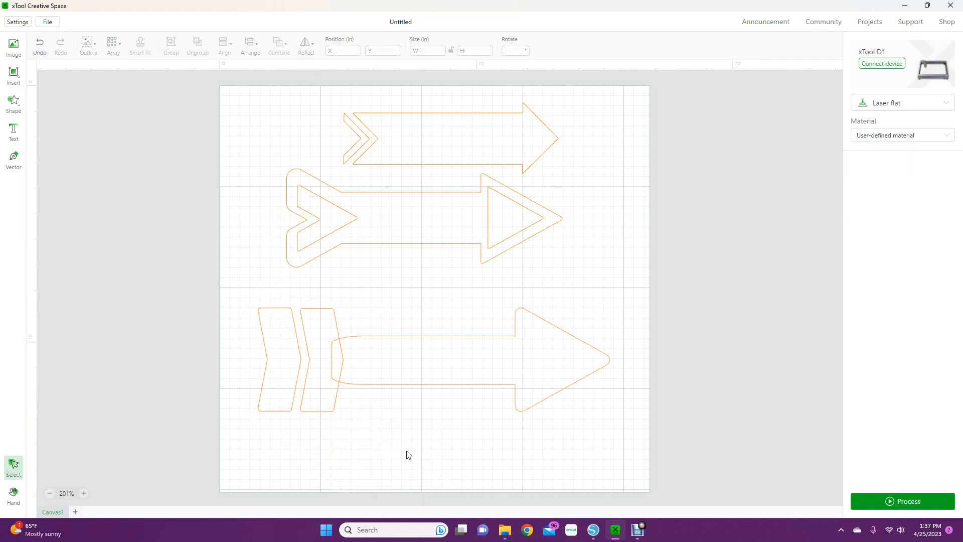
Vertically center the inner chevron on the rounded arrow and unite the two shapes
click(334, 371)
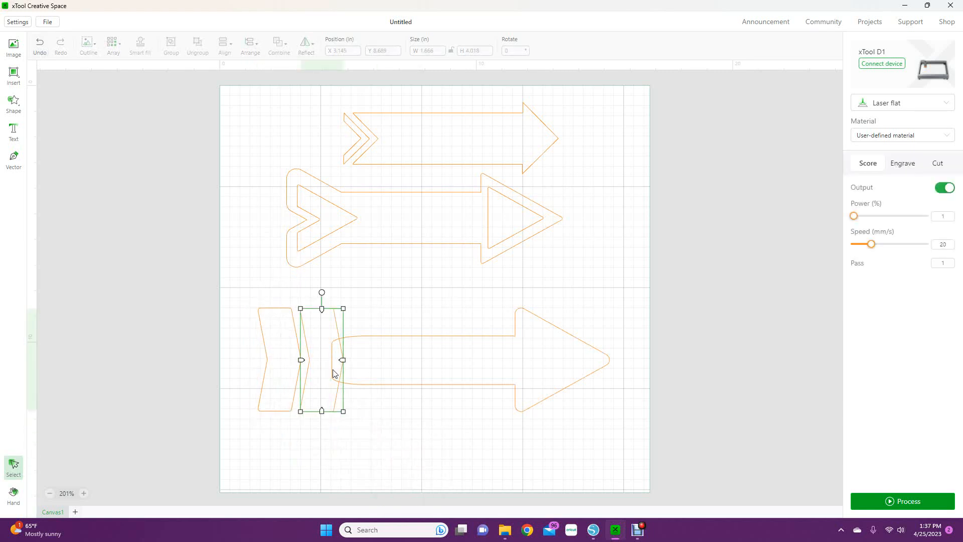
shift+click(448, 377)
click(219, 48)
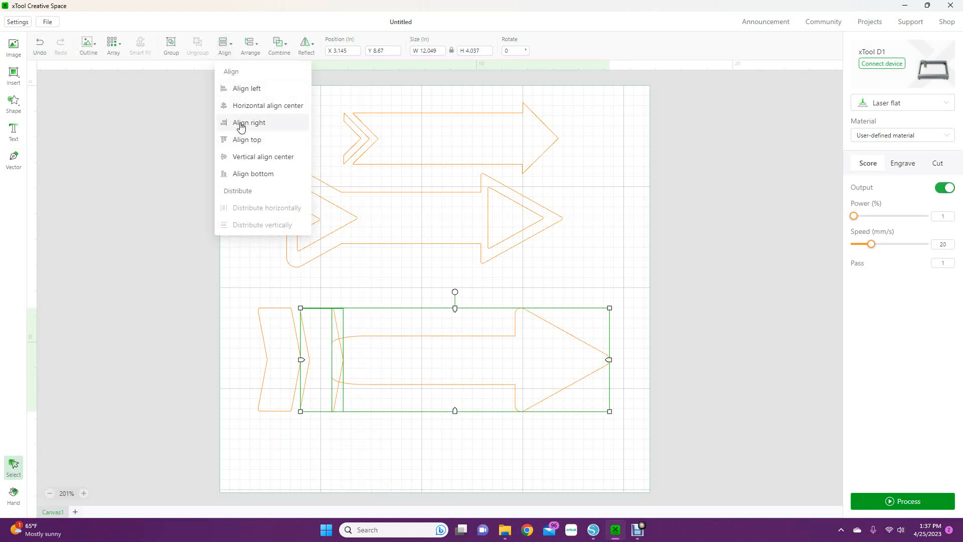
click(243, 157)
click(276, 53)
click(299, 74)
click(571, 463)
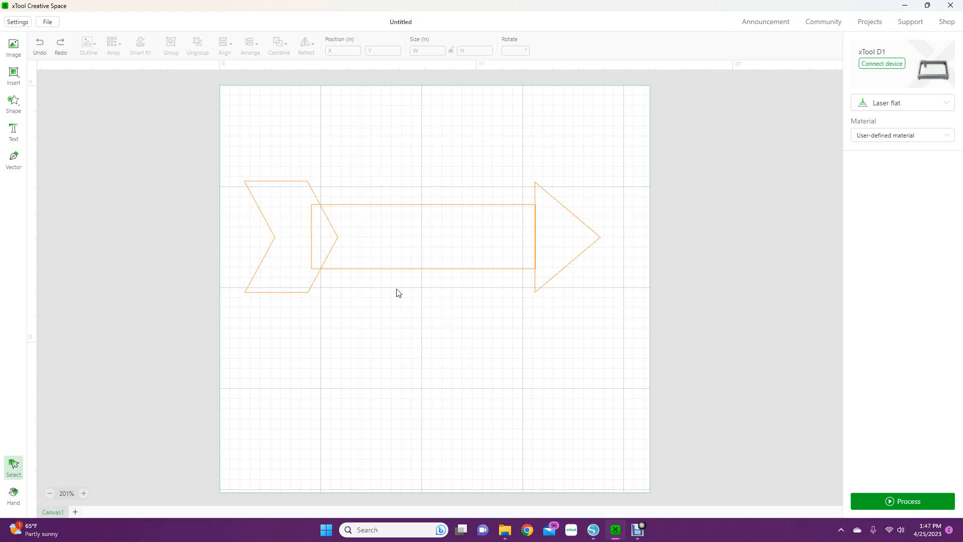
Copy the chevron, rectangle and triangle of the plain arrow together and place the pasted set below the originals
click(279, 243)
shift+click(401, 249)
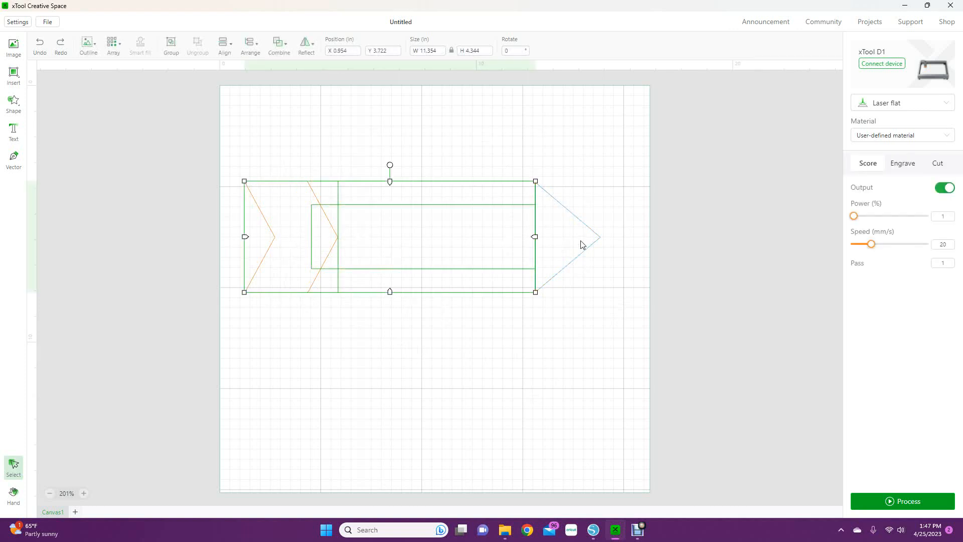
shift+click(580, 243)
right_click(541, 245)
click(559, 273)
click(451, 388)
right_click(392, 423)
click(408, 436)
drag(467, 450, 390, 400)
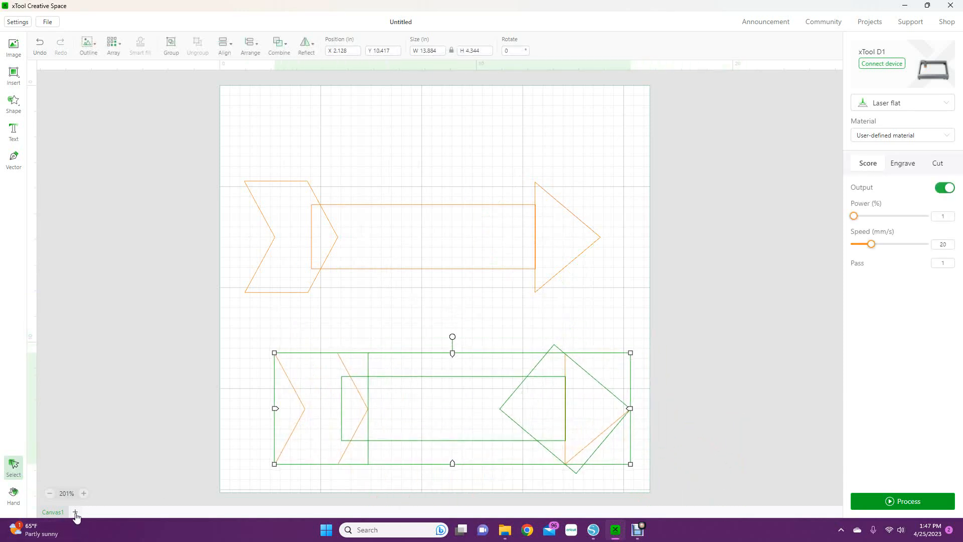
Add a second canvas, paste the copied arrow parts there and move them to its upper area
right_click(338, 307)
click(356, 317)
drag(507, 379, 427, 214)
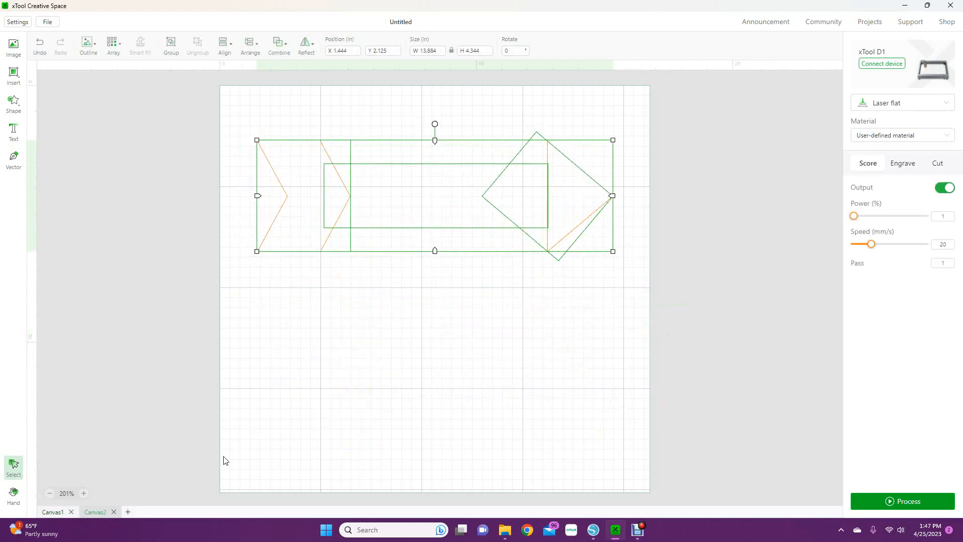
Return to Canvas1 and delete the pasted set of arrow parts below the original arrow
click(48, 513)
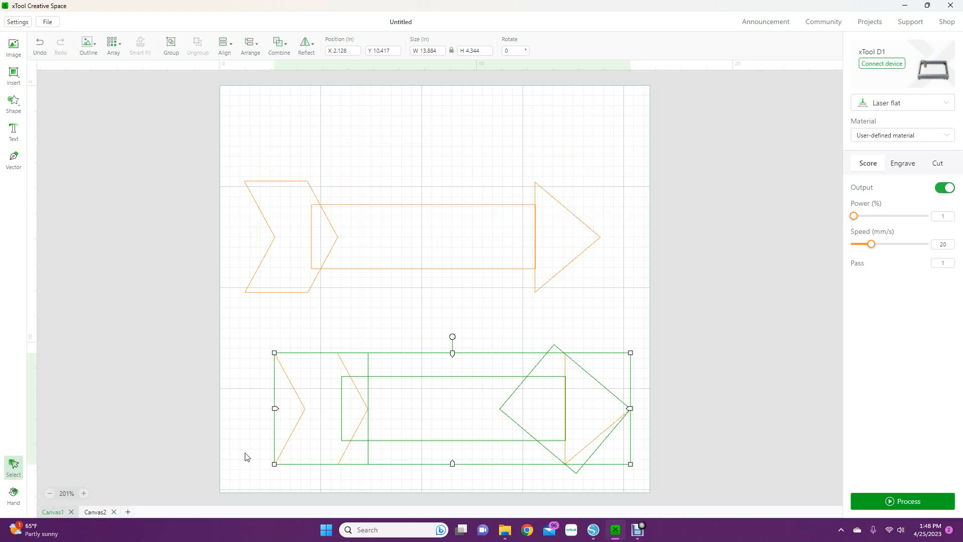
drag(433, 421, 416, 413)
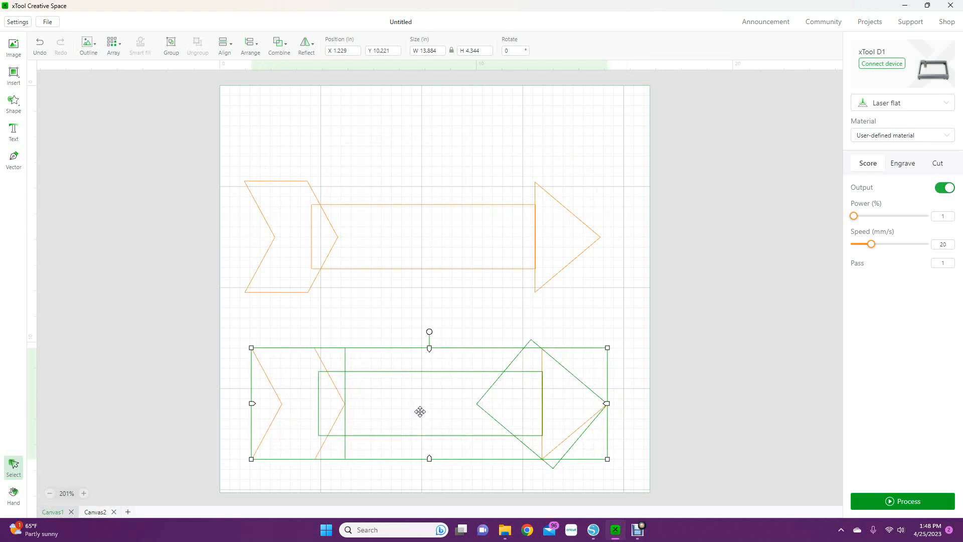
key(Delete)
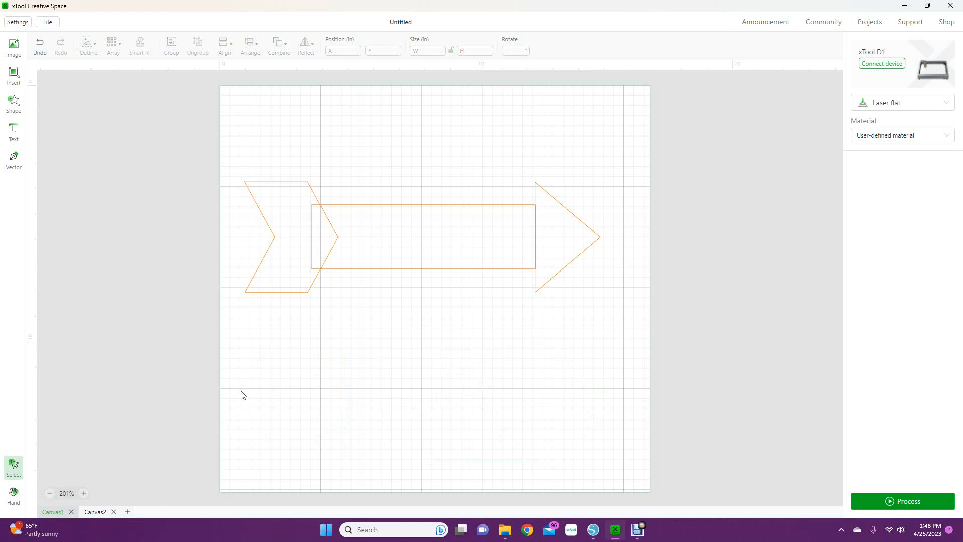
Unite the remaining chevron, rectangle and triangle into one arrow and move it slightly down the canvas
click(302, 251)
shift+click(436, 241)
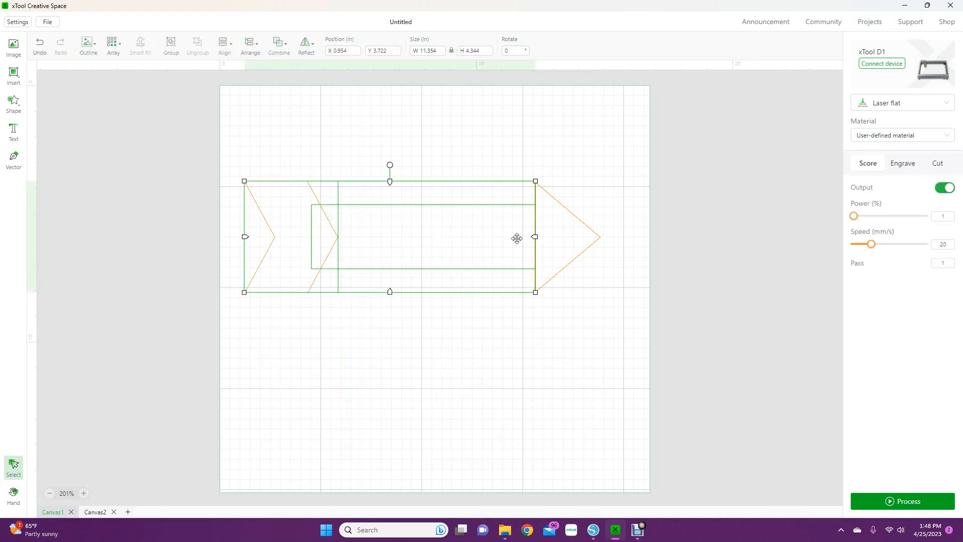
shift+click(569, 248)
click(279, 43)
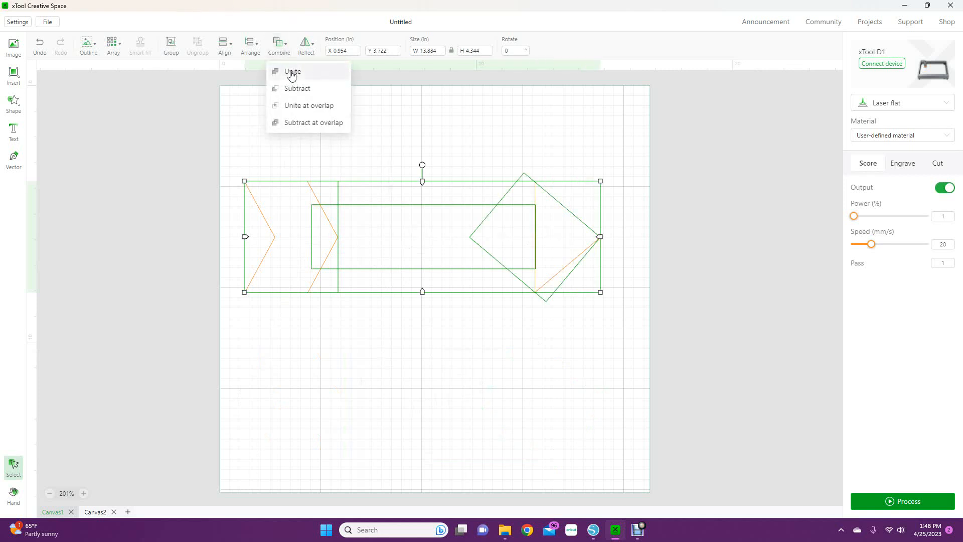
click(290, 72)
click(444, 403)
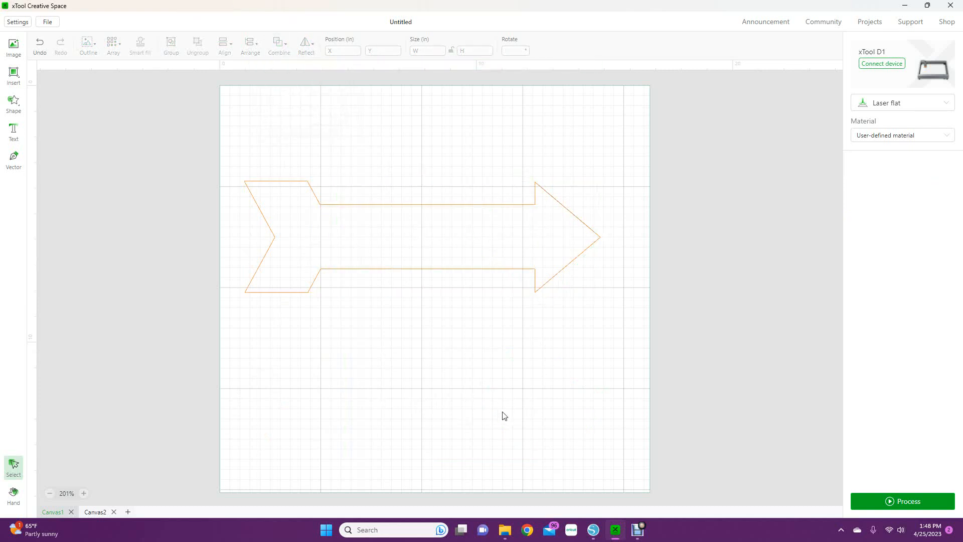
click(421, 250)
drag(422, 249, 424, 278)
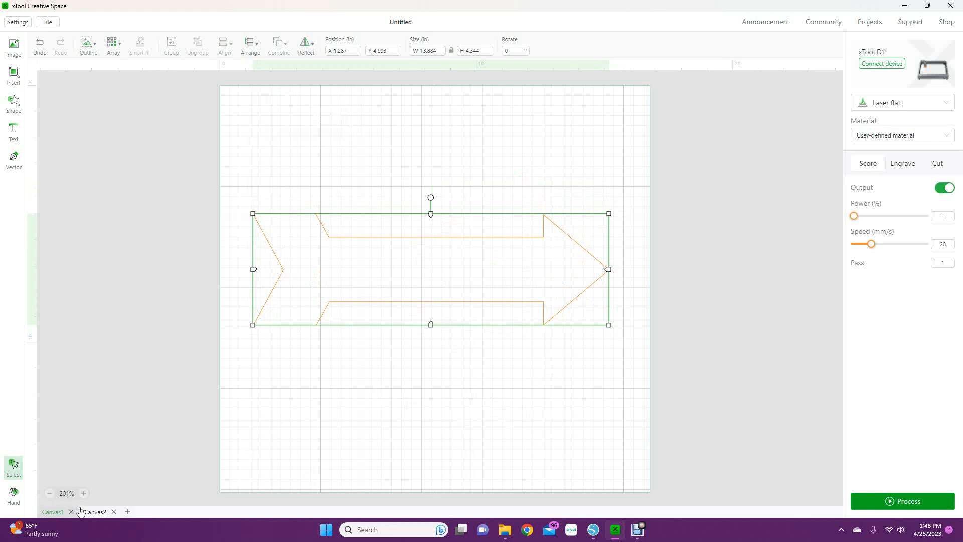
Copy the chevron from the arrow parts on Canvas2 and paste it on Canvas1 below the united arrow
click(96, 511)
click(301, 211)
click(304, 223)
right_click(305, 223)
click(332, 252)
click(52, 512)
right_click(354, 368)
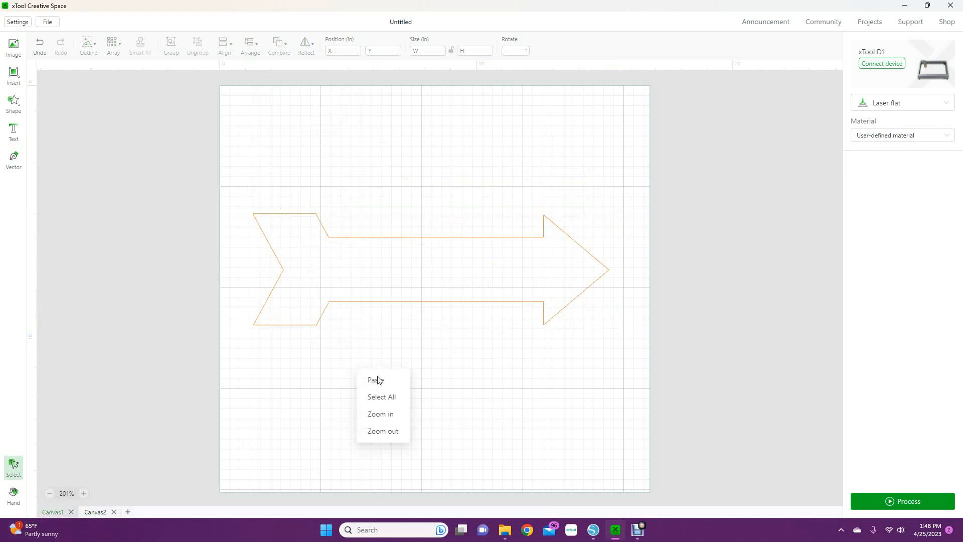
click(387, 383)
Shrink the pasted chevron to about 2.76 by 3.28 in and position it inside the arrow's tail
drag(403, 430, 389, 358)
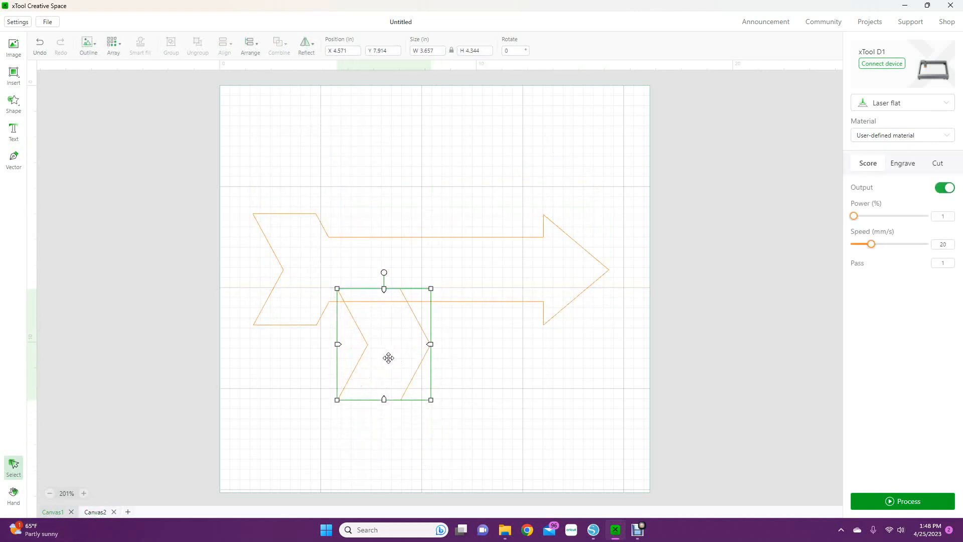
drag(431, 401, 340, 315)
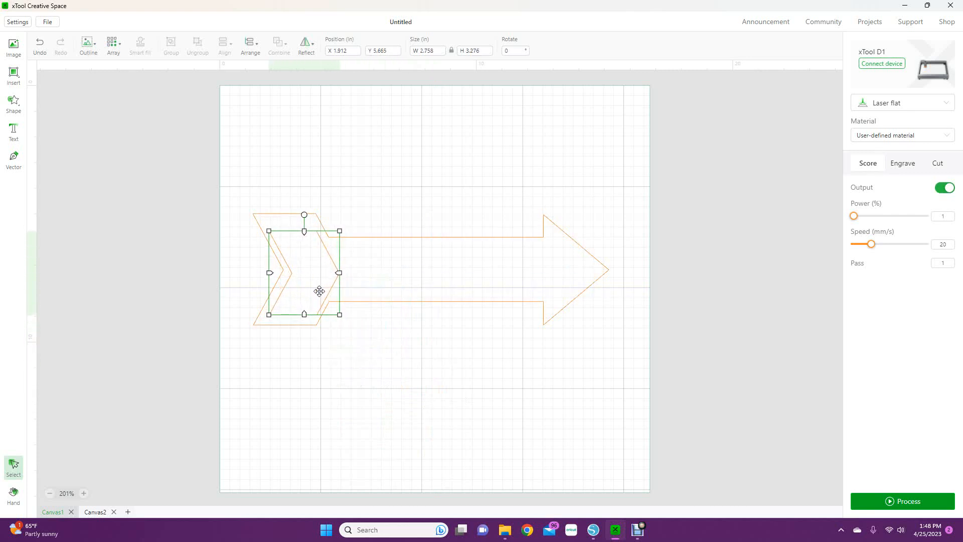
click(411, 380)
Duplicate the small inner chevron and position the copy over the arrow's tail
right_click(321, 283)
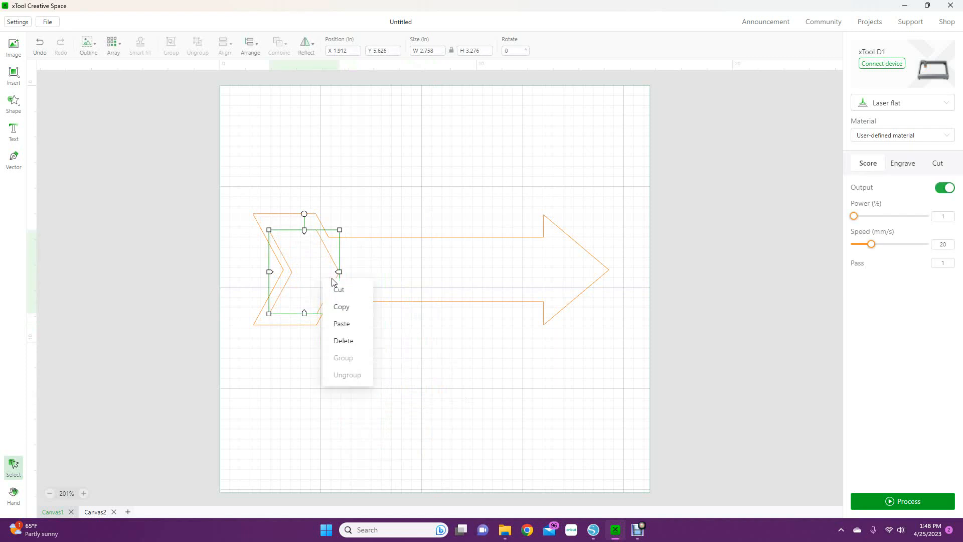
click(346, 310)
right_click(426, 353)
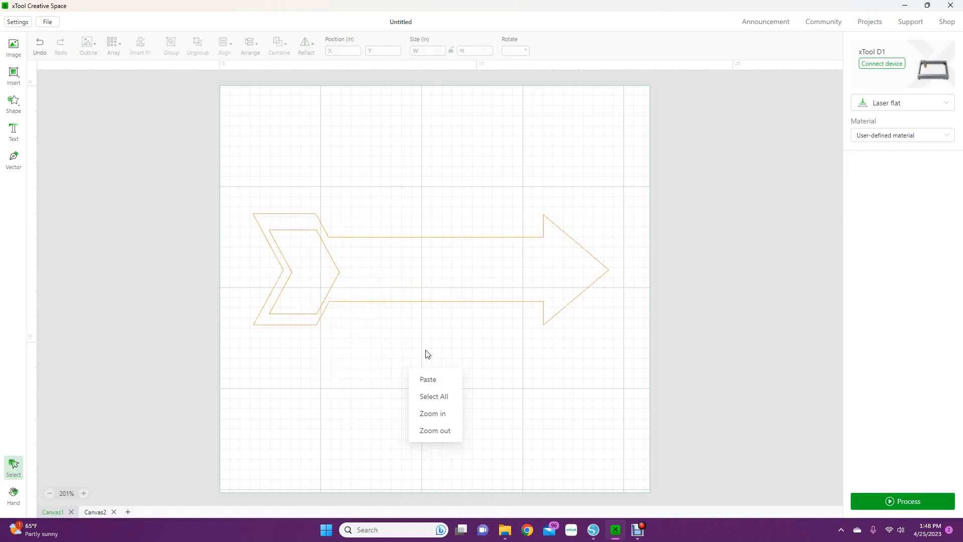
click(428, 379)
drag(476, 452, 314, 291)
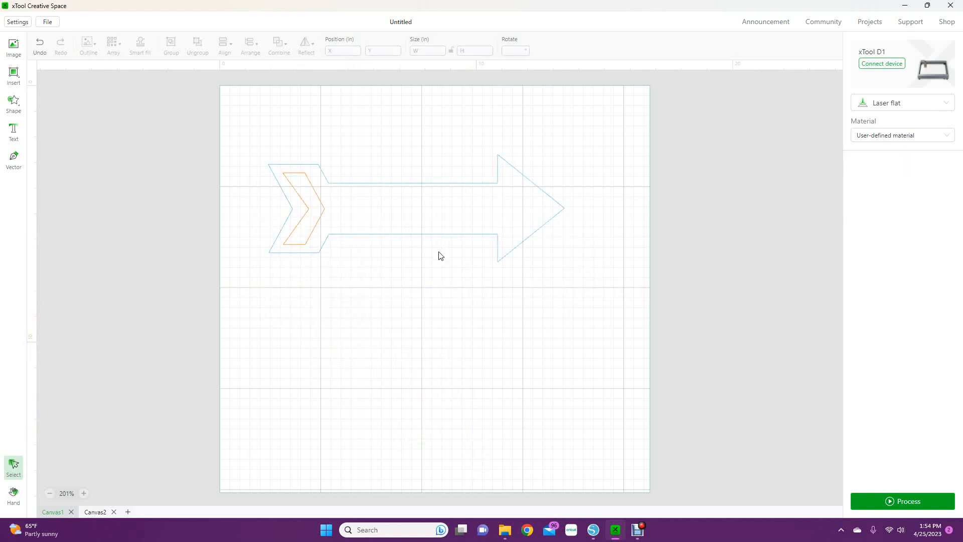
Set the arrow outline to Cut and choose 3mm Basswood Plywood as the material
click(450, 220)
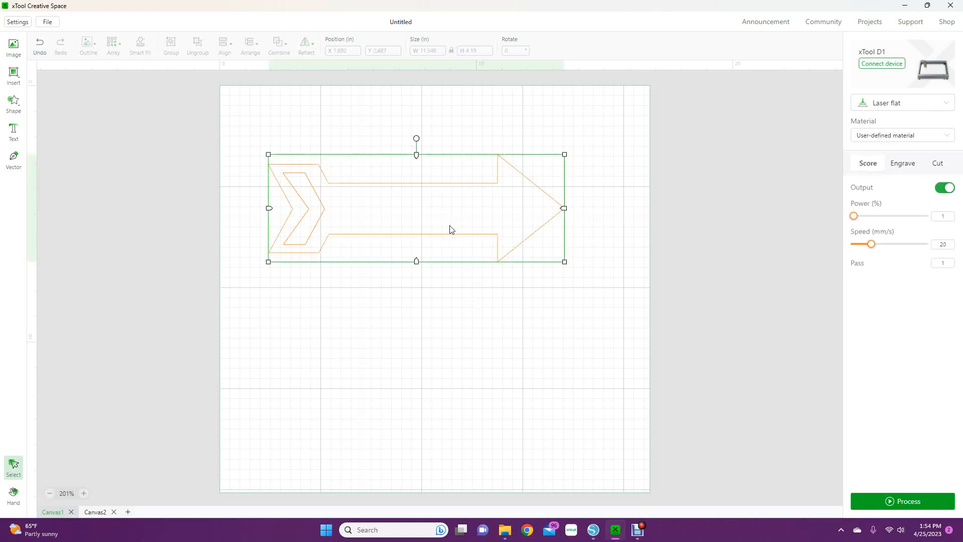
click(527, 310)
click(488, 237)
click(938, 164)
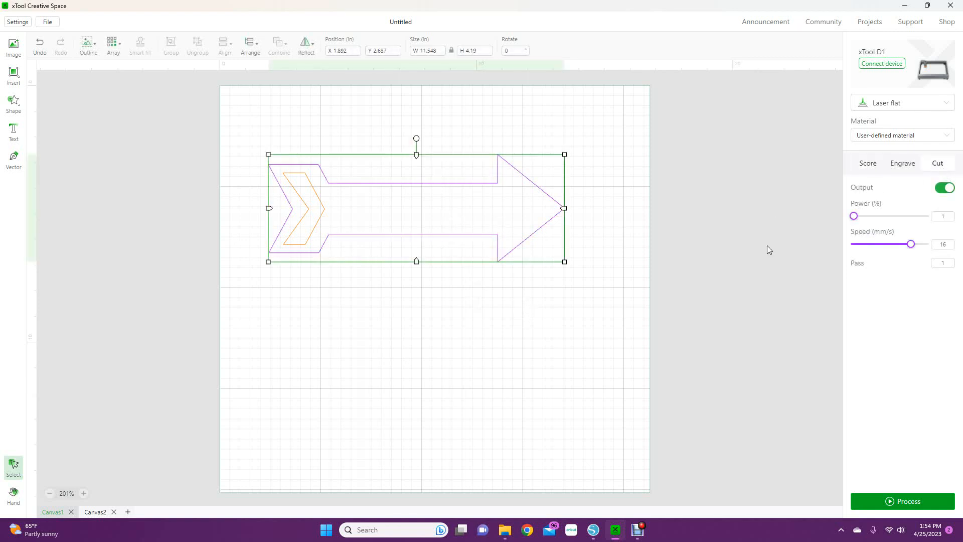
click(909, 140)
click(909, 176)
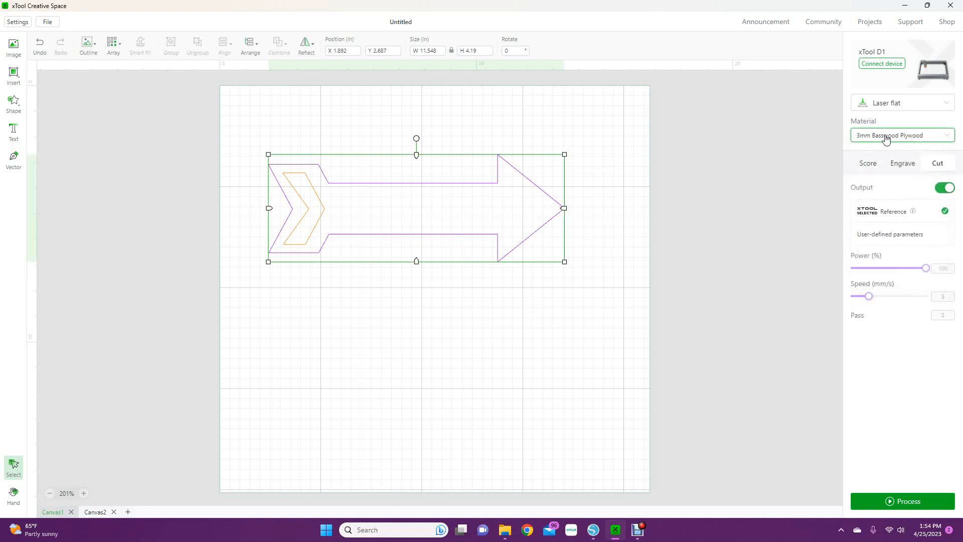
click(507, 345)
Set the narrow chevron to Cut and move it just outside the arrow's tail
click(315, 217)
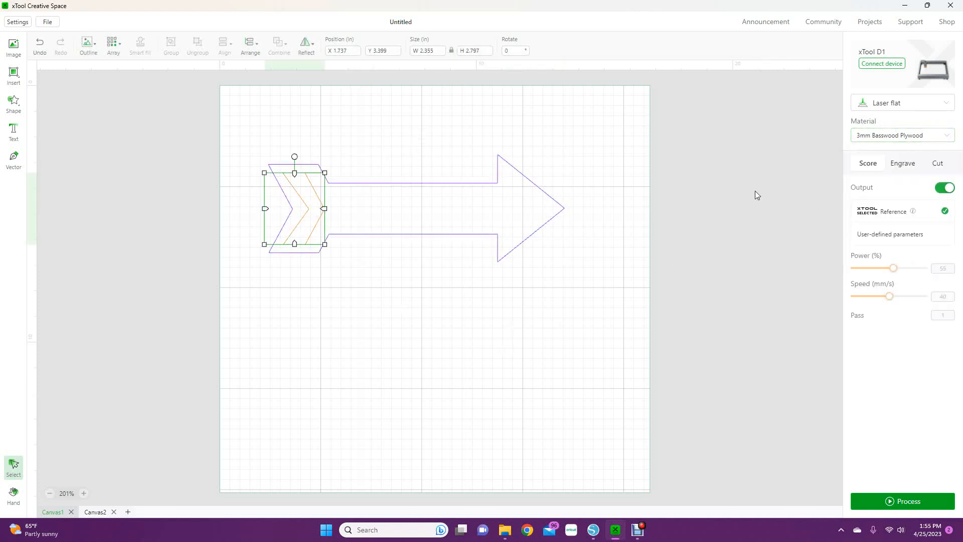
click(938, 164)
click(481, 374)
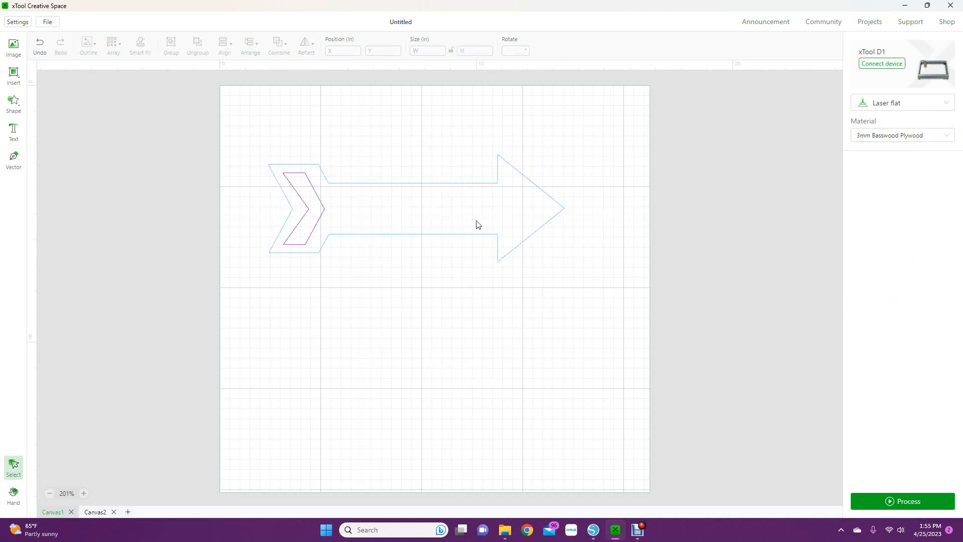
drag(309, 209, 268, 213)
click(455, 380)
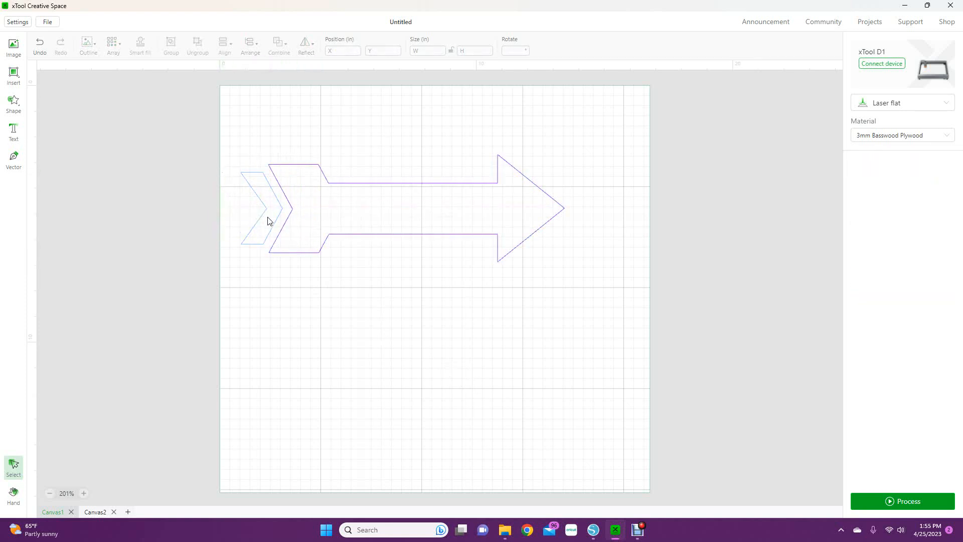
Select the arrow and the narrow chevron together and move them higher on the canvas
drag(578, 281, 243, 149)
drag(401, 233, 404, 199)
click(391, 345)
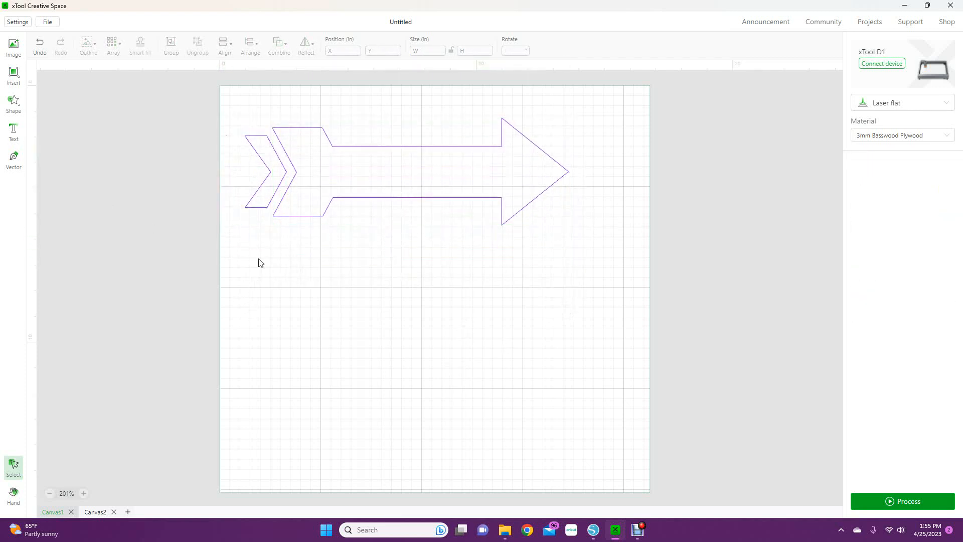
Add the text "FRESH" and place it inside the arrow's shaft near the tail
click(14, 131)
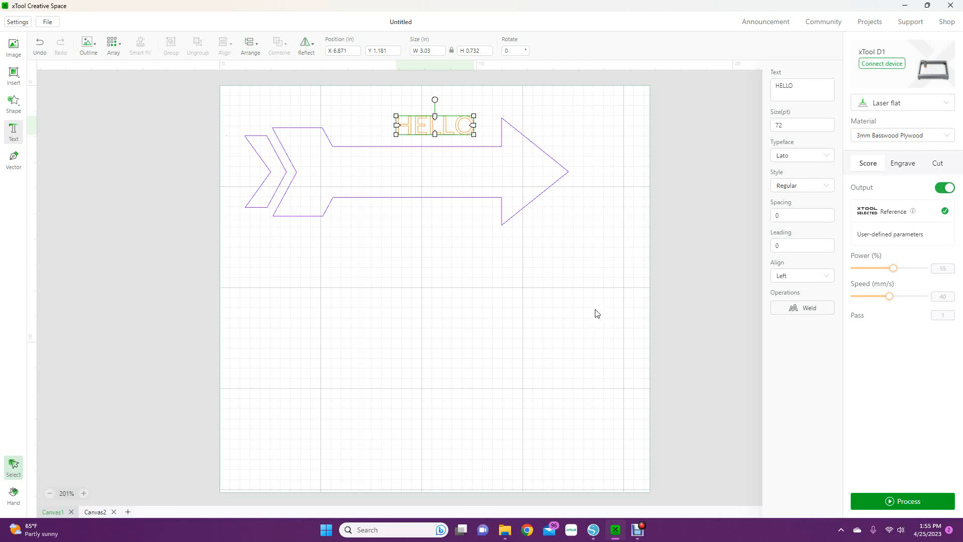
double_click(786, 87)
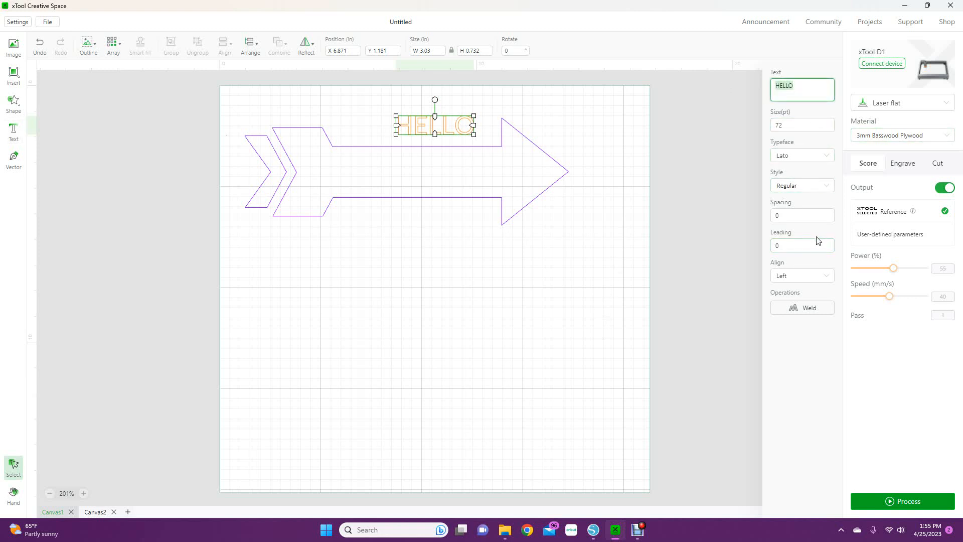
click(829, 188)
click(831, 159)
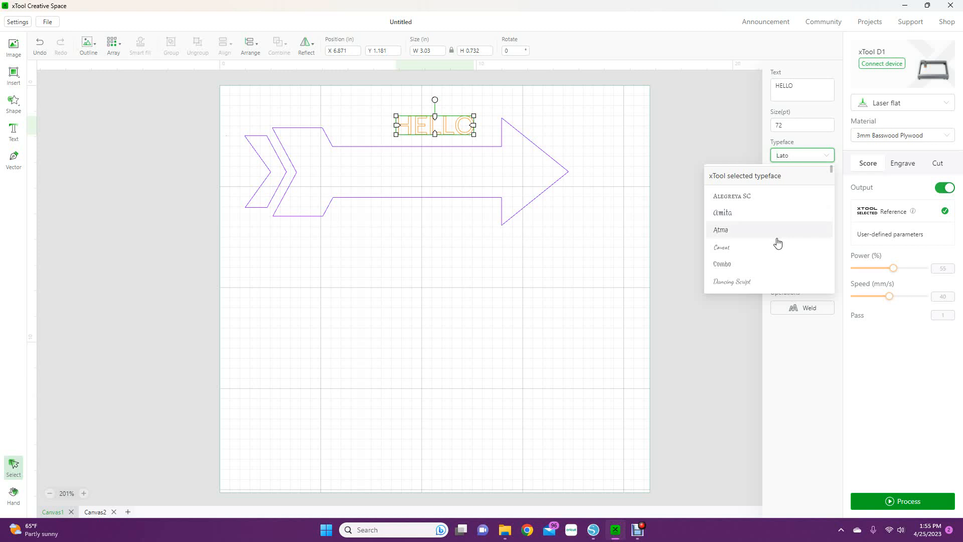
scroll(777, 243, down, 4)
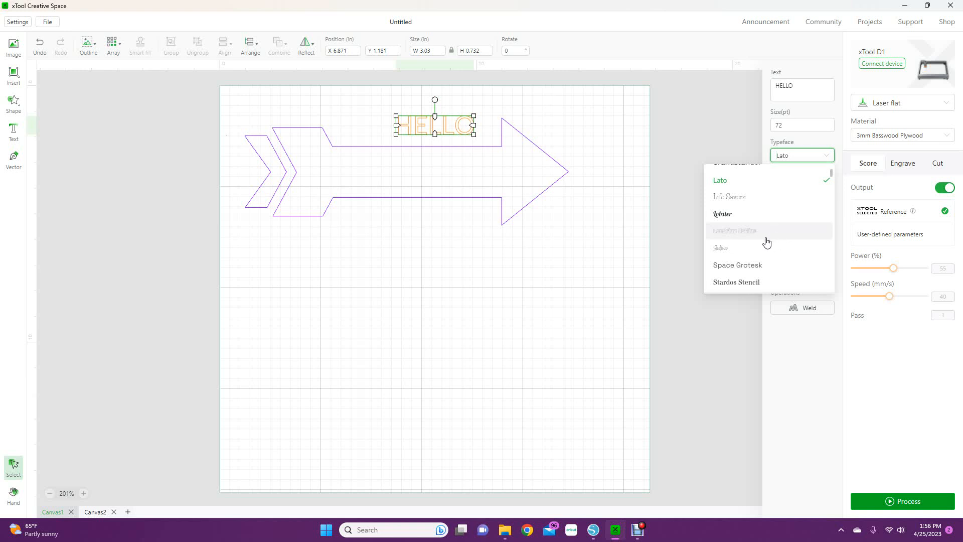
scroll(762, 253, up, 10)
scroll(761, 255, down, 2)
Set the typeface of the word "FRESH" to Impact
scroll(761, 255, down, 4)
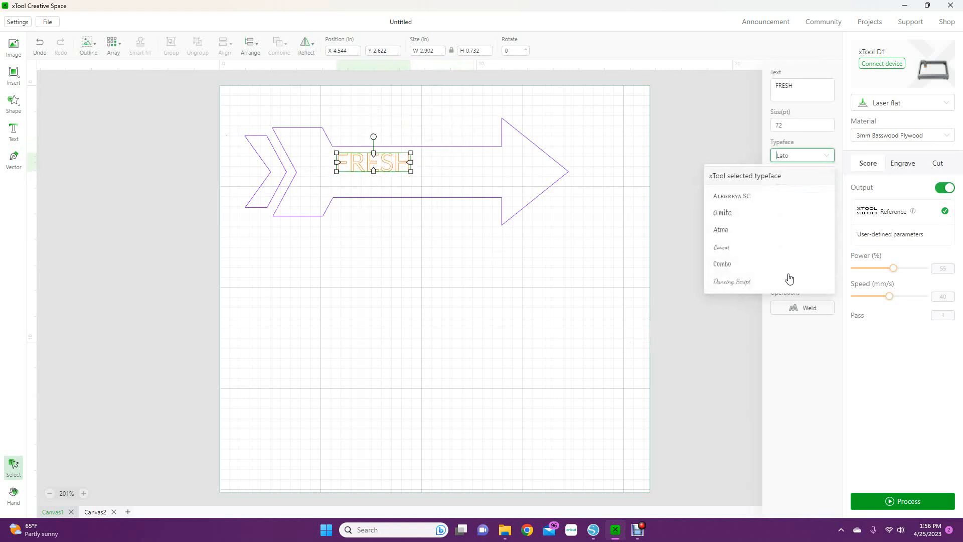
scroll(789, 278, down, 20)
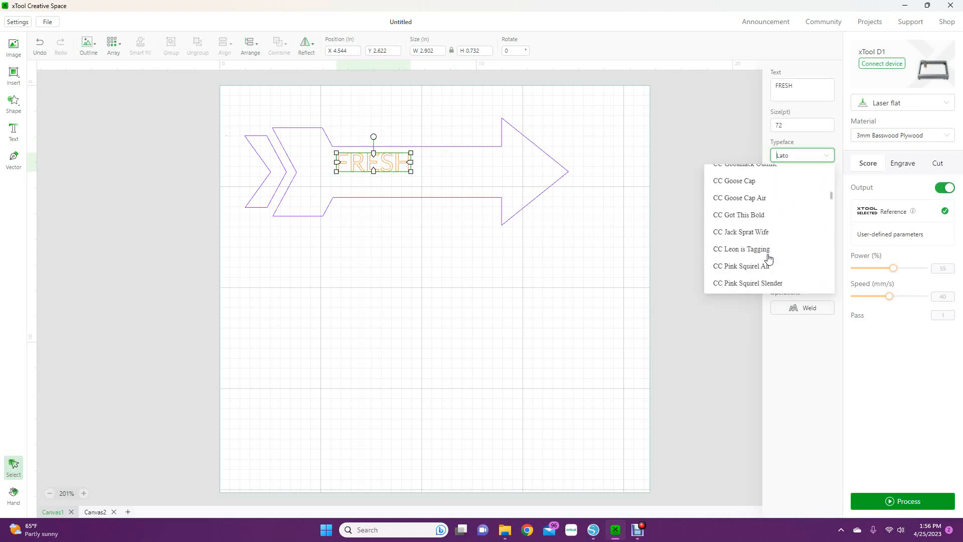
scroll(769, 258, down, 10)
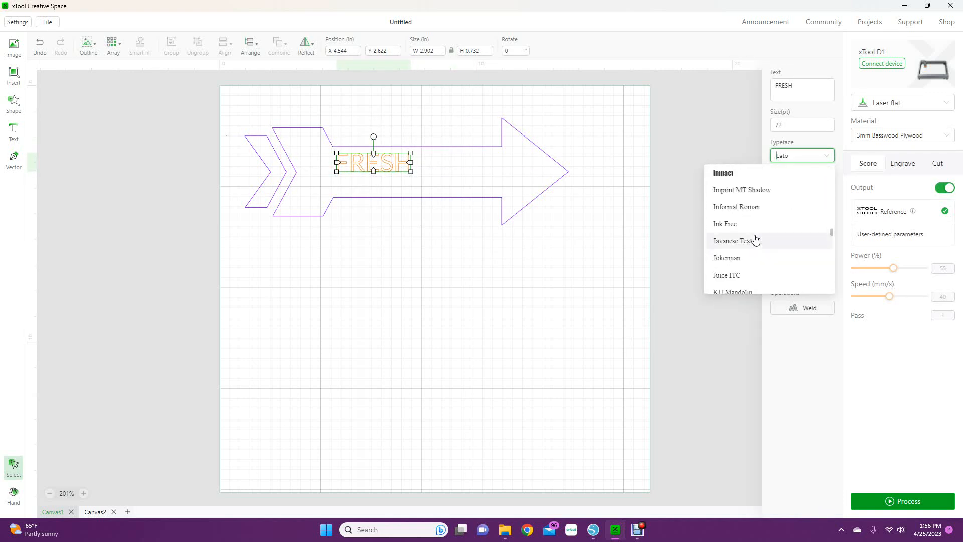
click(738, 172)
click(404, 252)
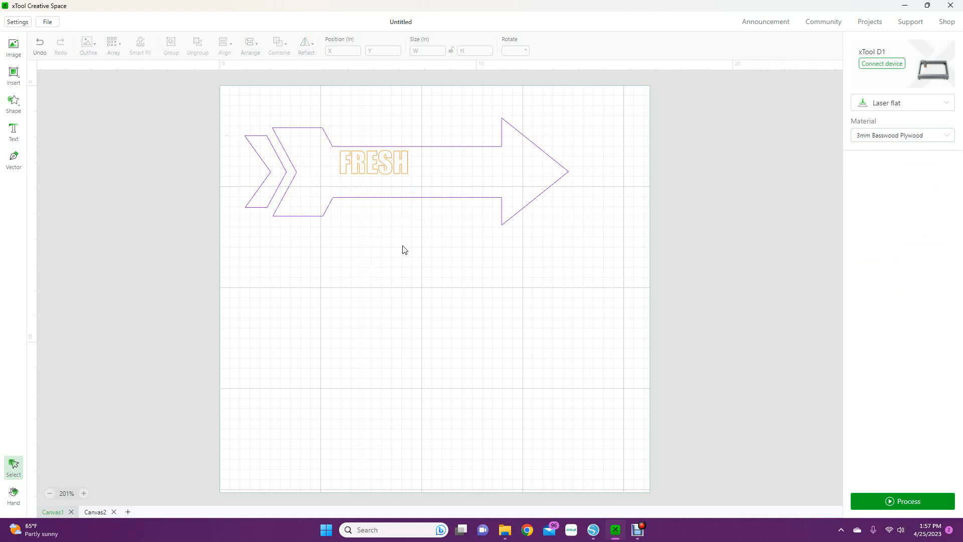
Add the text "Eggs" beside "FRESH" in the arrow's shaft and set its typeface to hello honey
click(14, 132)
text(Eggs)
drag(423, 132, 453, 167)
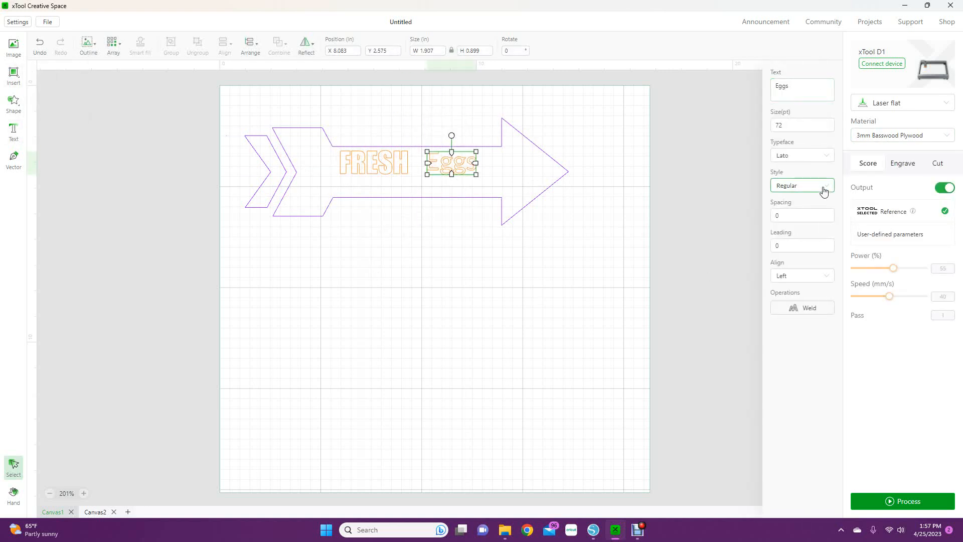
click(815, 155)
scroll(751, 265, down, 20)
click(742, 287)
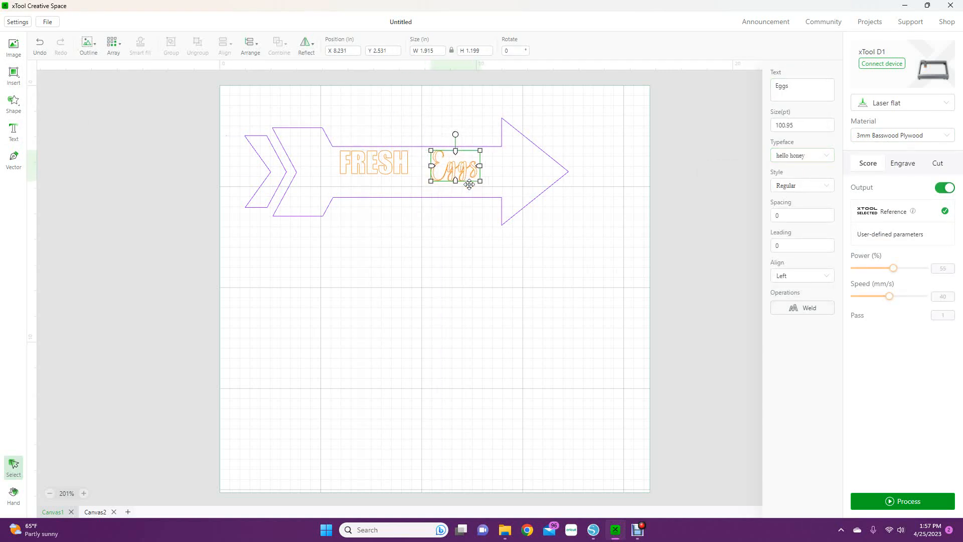
click(366, 185)
Enlarge "Eggs" to about 2.66 by 1.67 in and adjust the placement of both words in the shaft
click(444, 169)
drag(430, 181, 414, 194)
drag(466, 169, 474, 169)
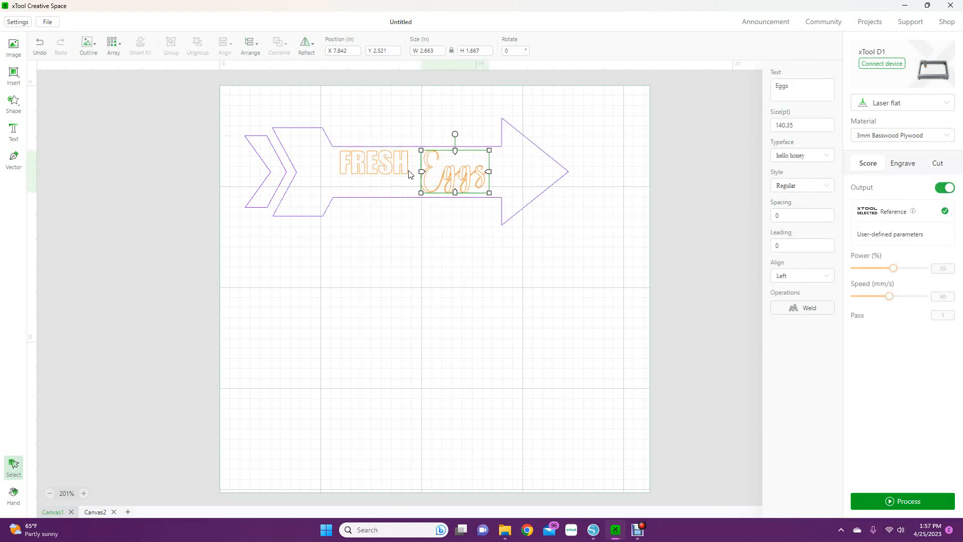
drag(398, 168, 407, 168)
click(430, 251)
Add the text "laid daily" in the hello honey typeface and place it beneath "FRESH" in the shaft
click(14, 125)
drag(798, 86, 643, 91)
text(laid daily)
click(826, 156)
click(755, 288)
scroll(776, 254, down, 3)
click(776, 254)
drag(452, 129, 382, 165)
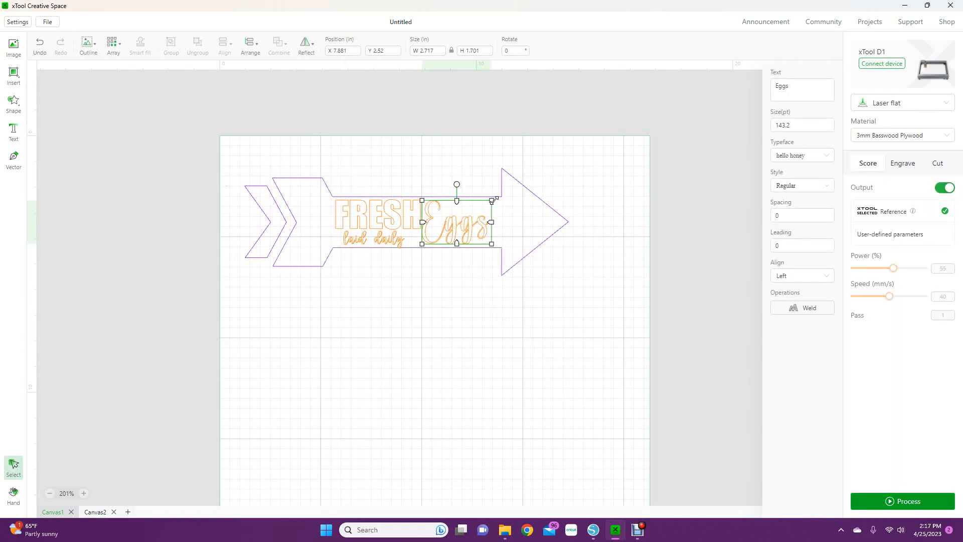
Enlarge "Eggs" to span the shaft's height and fine-tune the positions of "Eggs" and "laid daily"
drag(495, 238, 466, 229)
click(464, 323)
click(434, 354)
click(460, 229)
click(452, 339)
drag(399, 242, 404, 242)
drag(465, 230, 461, 232)
Set the texts "laid daily" and "Eggs" to Engrave
click(400, 243)
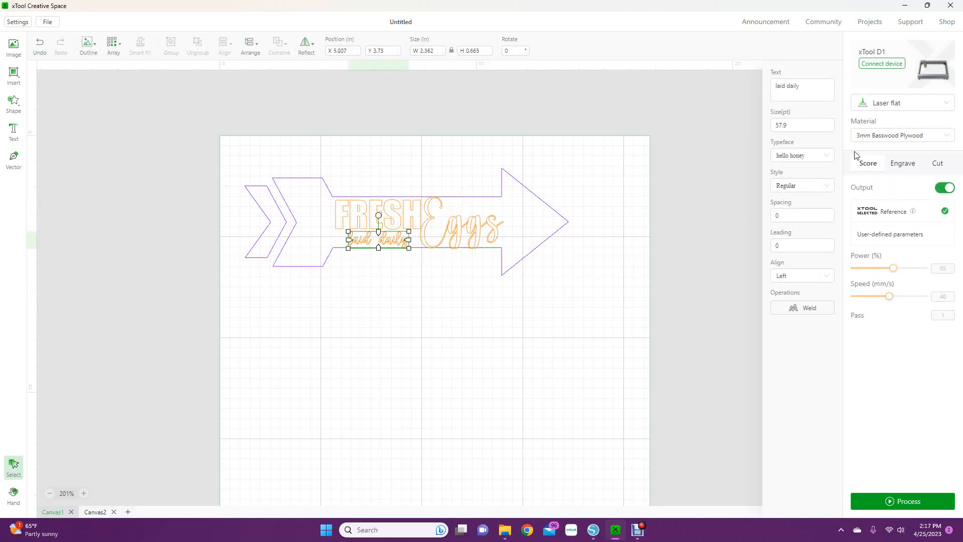
click(555, 327)
click(470, 257)
click(588, 366)
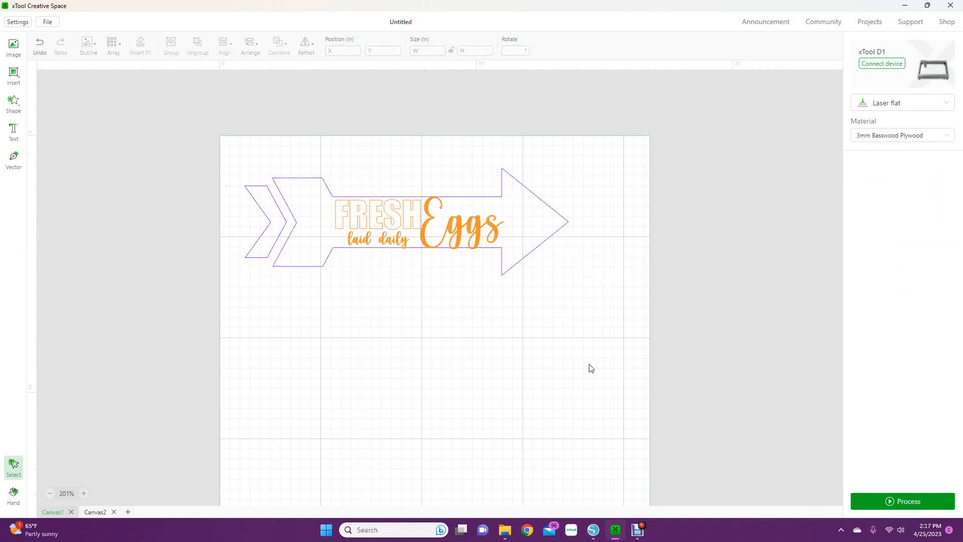
Set the word "FRESH" to Cut and move it just above the arrow's shaft
click(372, 226)
right_click(379, 226)
drag(394, 216, 393, 178)
click(609, 341)
drag(267, 241, 267, 243)
click(562, 249)
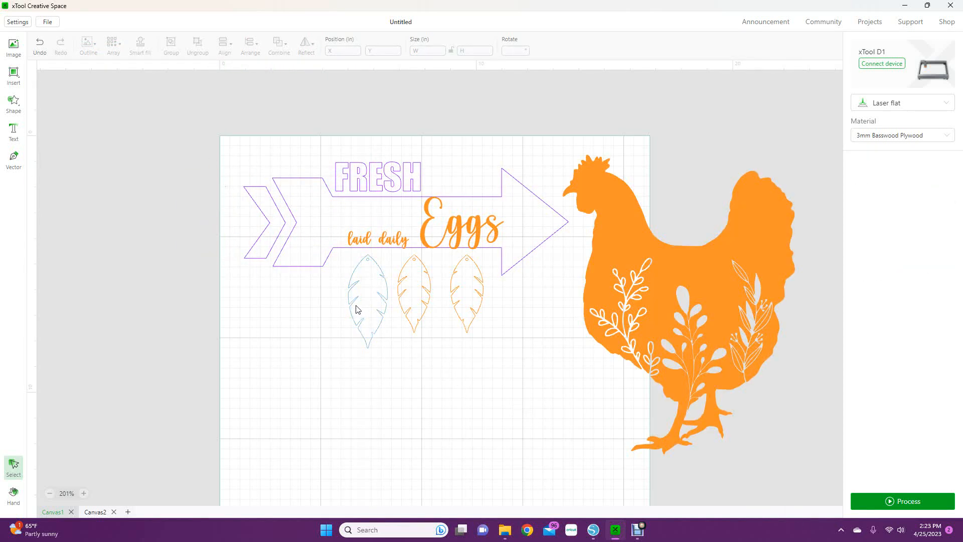
Shrink the chicken graphic to about 3.09 × 3.98 in, place it below the arrowhead, and keep it set to Engrave
click(362, 311)
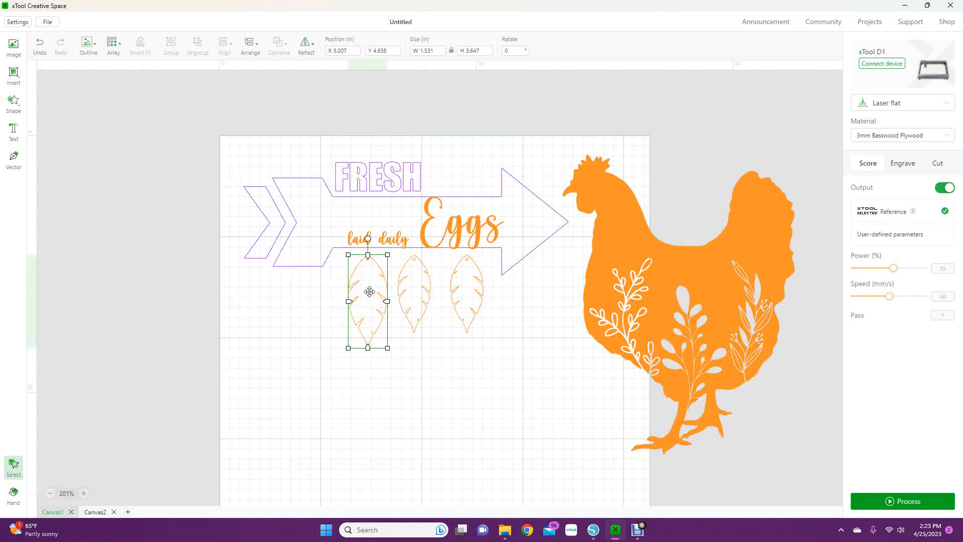
click(707, 314)
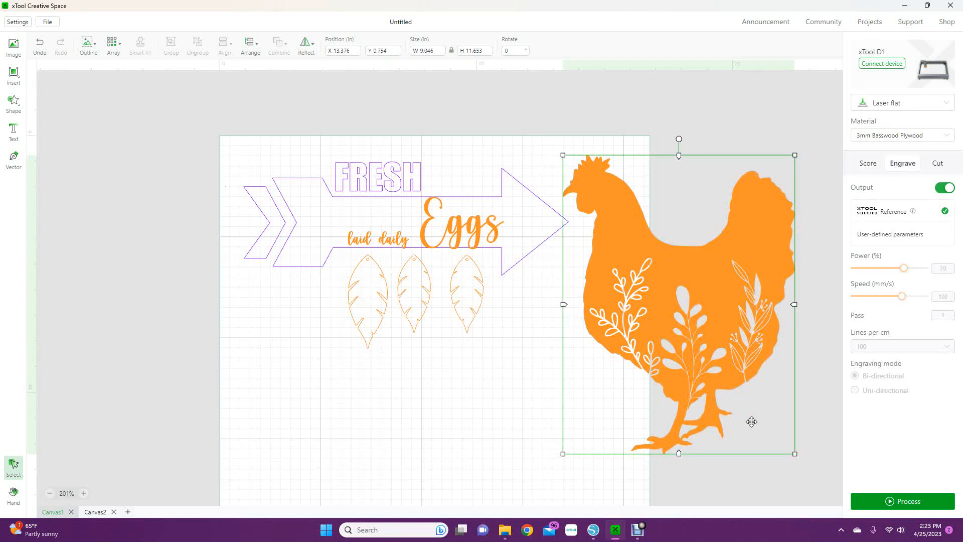
drag(794, 454, 642, 257)
drag(613, 209, 578, 344)
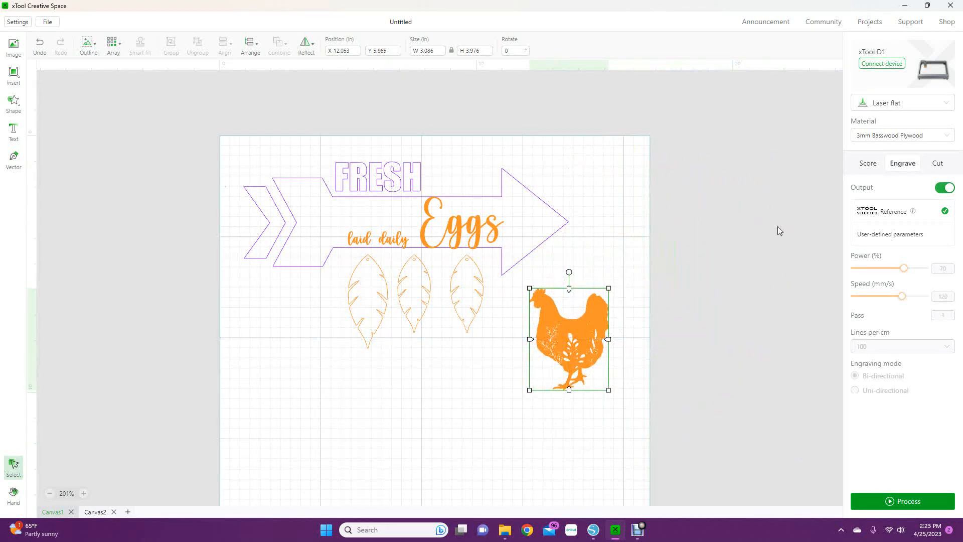
click(941, 163)
click(867, 163)
click(902, 163)
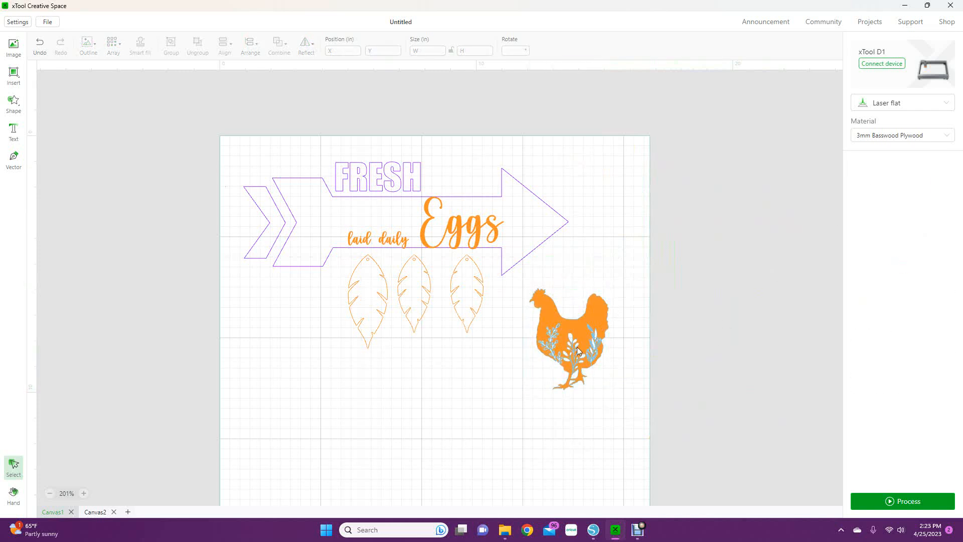
Reduce the chicken to about 1.67 × 2.15 in inside the arrowhead and tilt it about 7° clockwise
drag(605, 384, 526, 221)
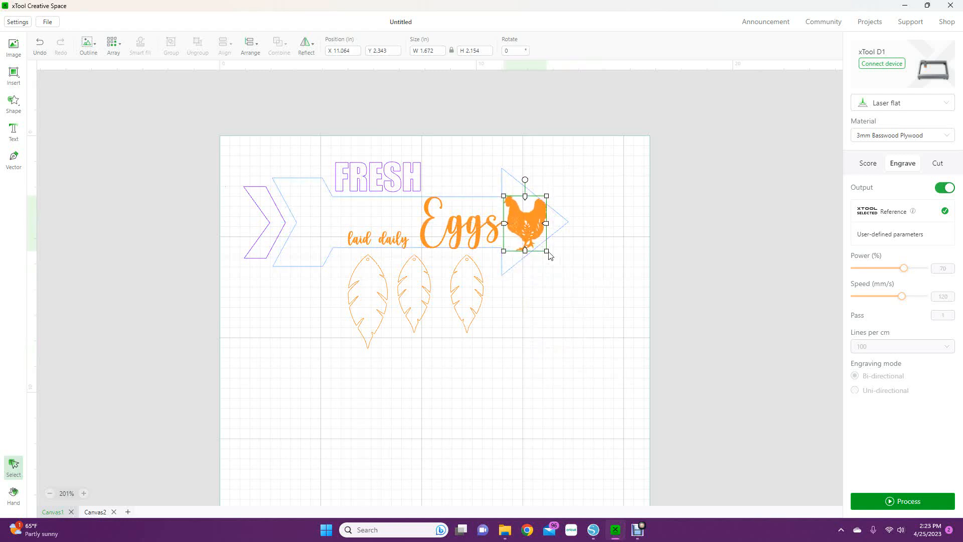
drag(525, 179, 530, 181)
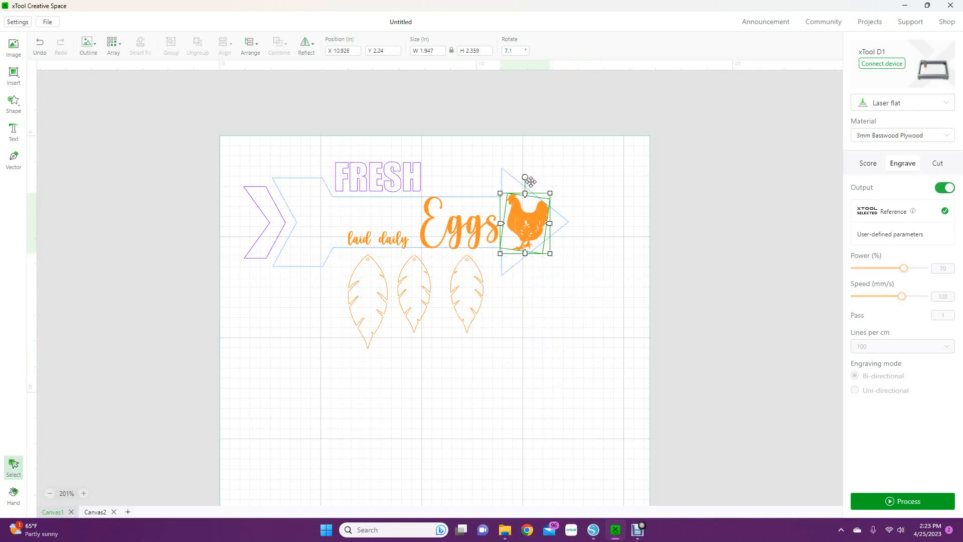
drag(517, 228, 514, 229)
click(557, 273)
Enlarge the tilted chicken to about 2.17 × 2.62 in and nudge it to fit within the arrowhead beside "Eggs"
click(517, 211)
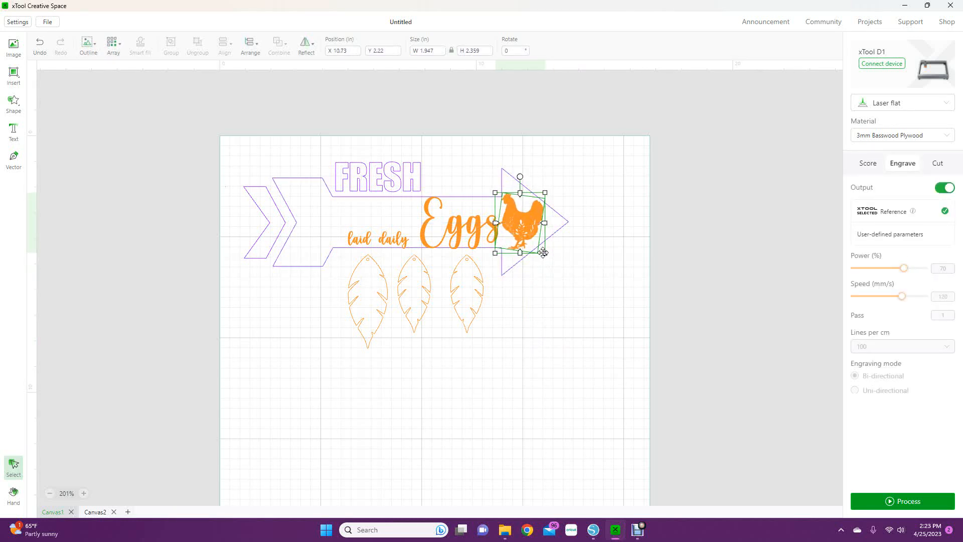
drag(545, 255, 550, 260)
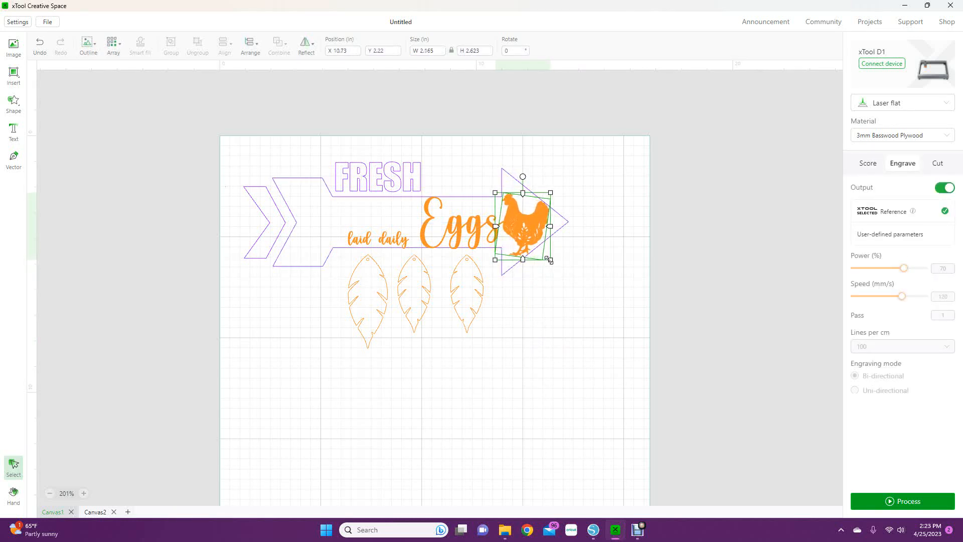
click(634, 336)
drag(526, 229, 525, 228)
click(509, 311)
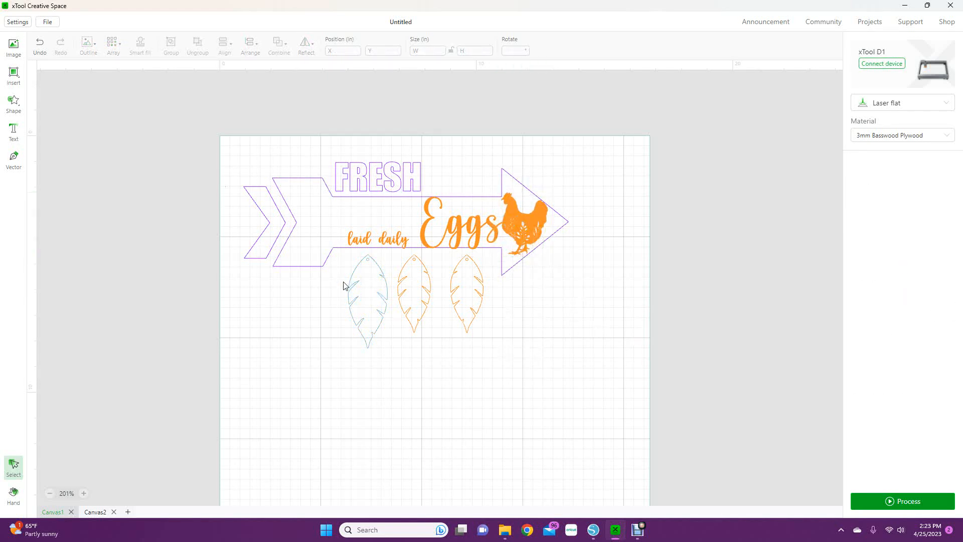
click(371, 265)
click(422, 368)
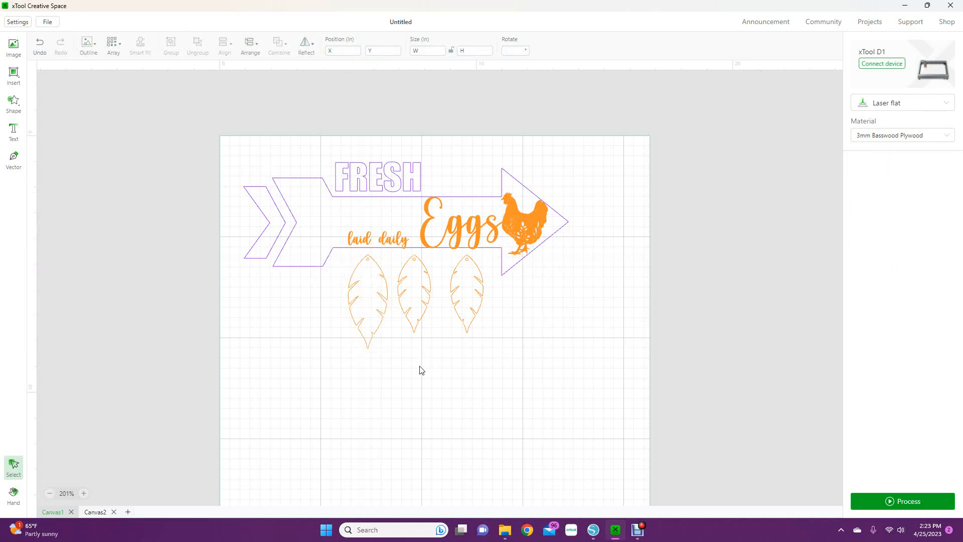
Add a circle about 0.22 in across and place it as a hole in the shaft's upper-left area beneath "FRESH"
click(16, 115)
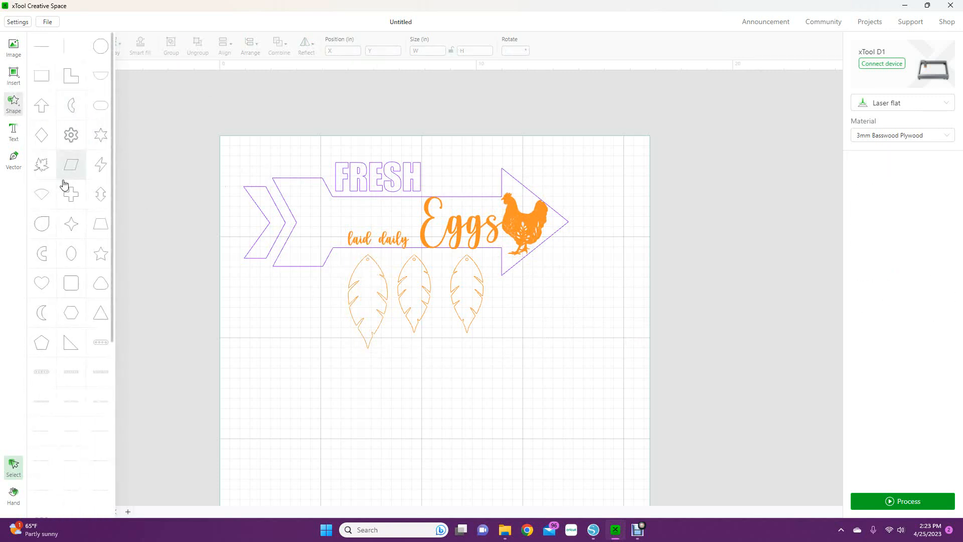
click(102, 45)
drag(447, 202, 582, 416)
drag(563, 397, 526, 368)
click(540, 405)
click(527, 366)
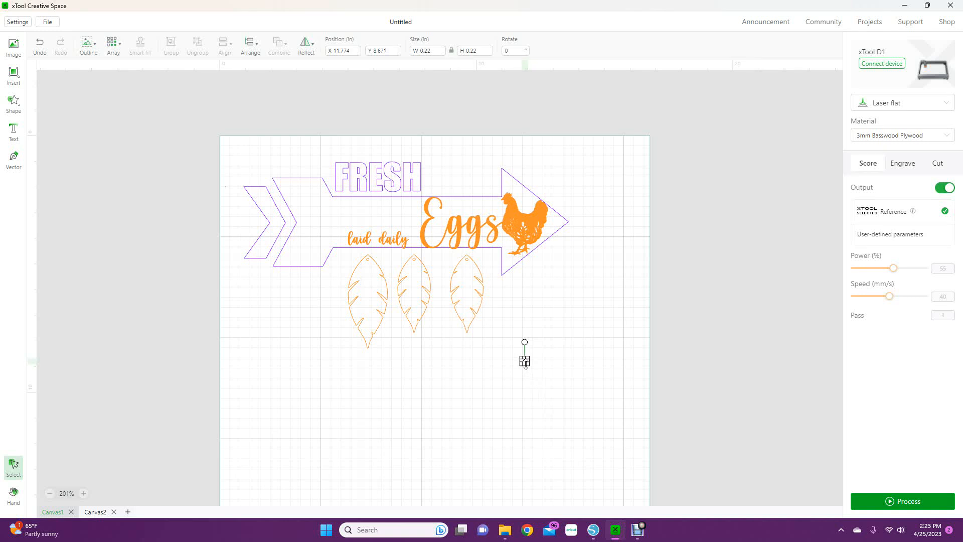
click(559, 413)
drag(525, 363, 348, 200)
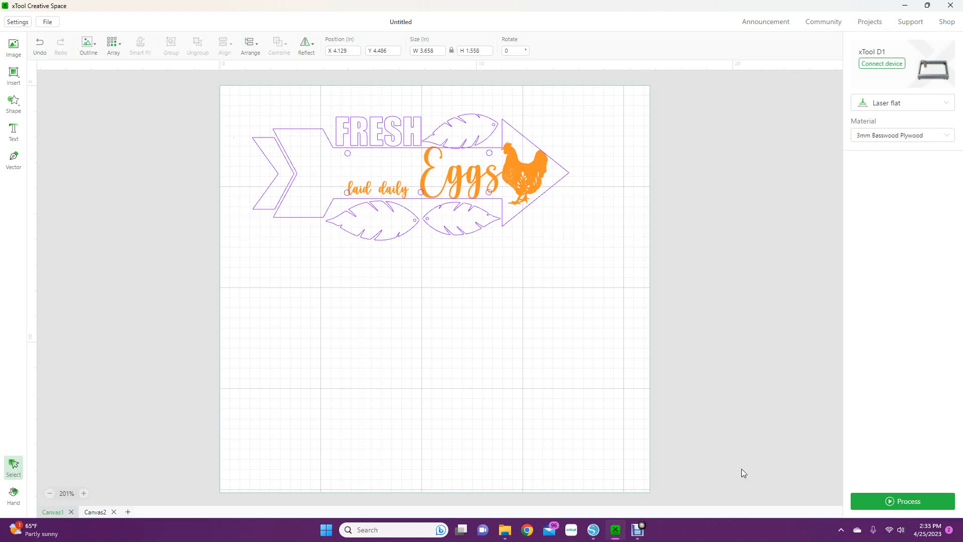
Open the sign's processing preview and start framing with the origin at the design's top-left corner
click(907, 504)
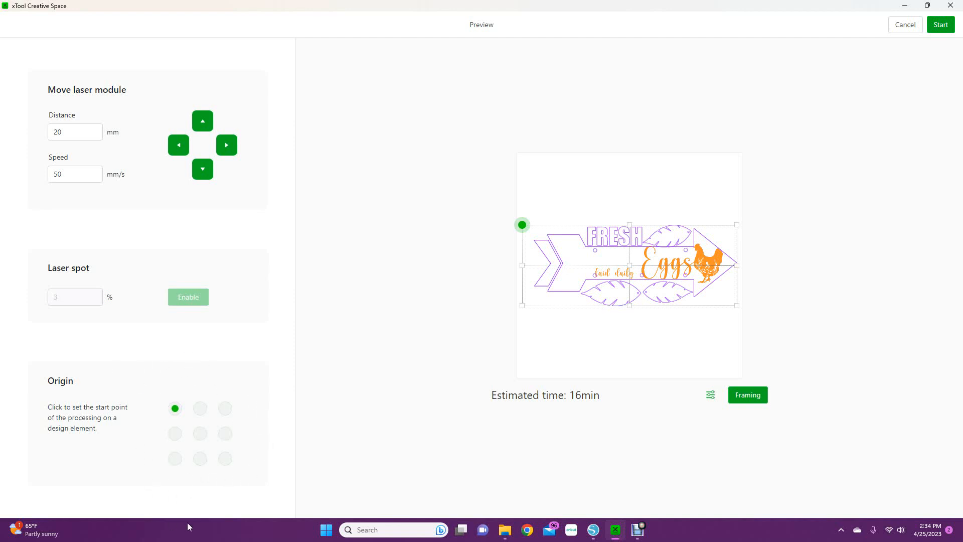
click(200, 439)
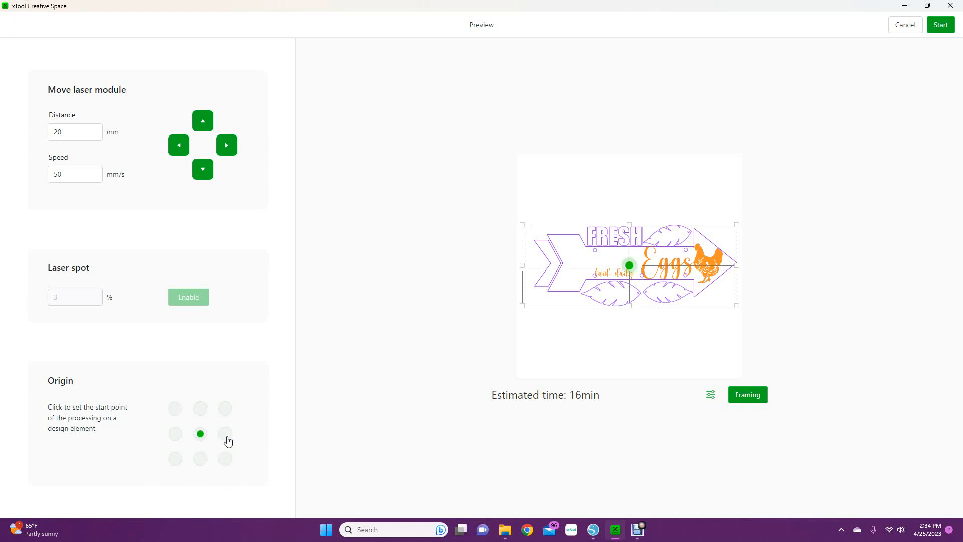
click(177, 412)
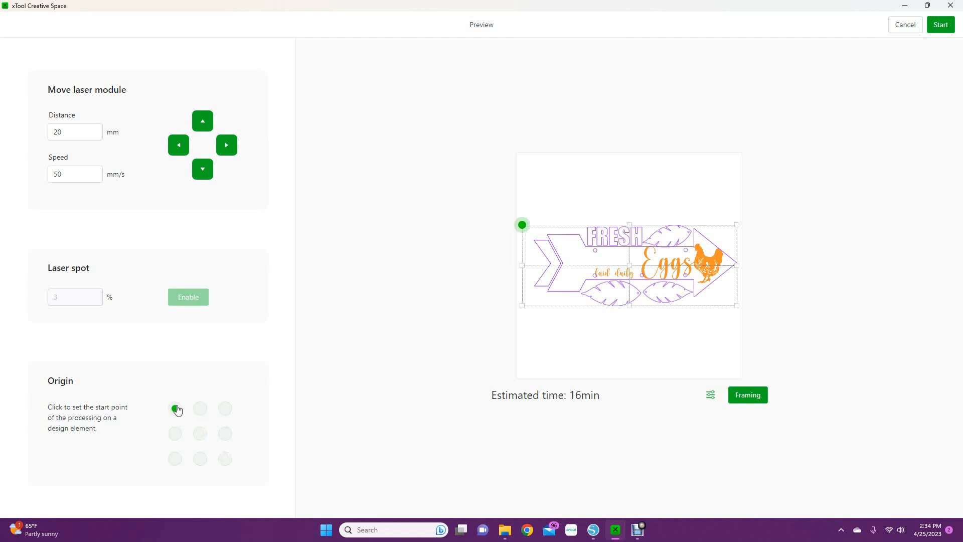
click(747, 395)
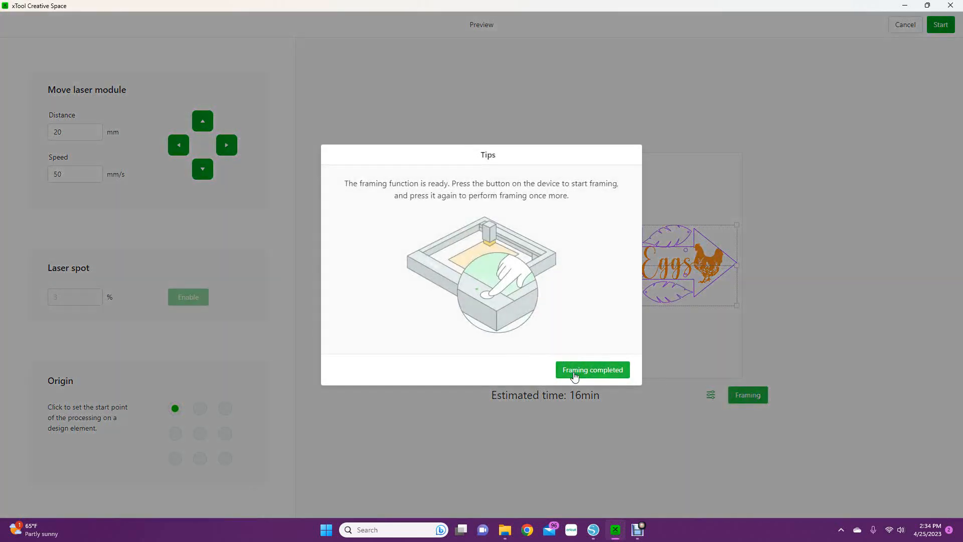